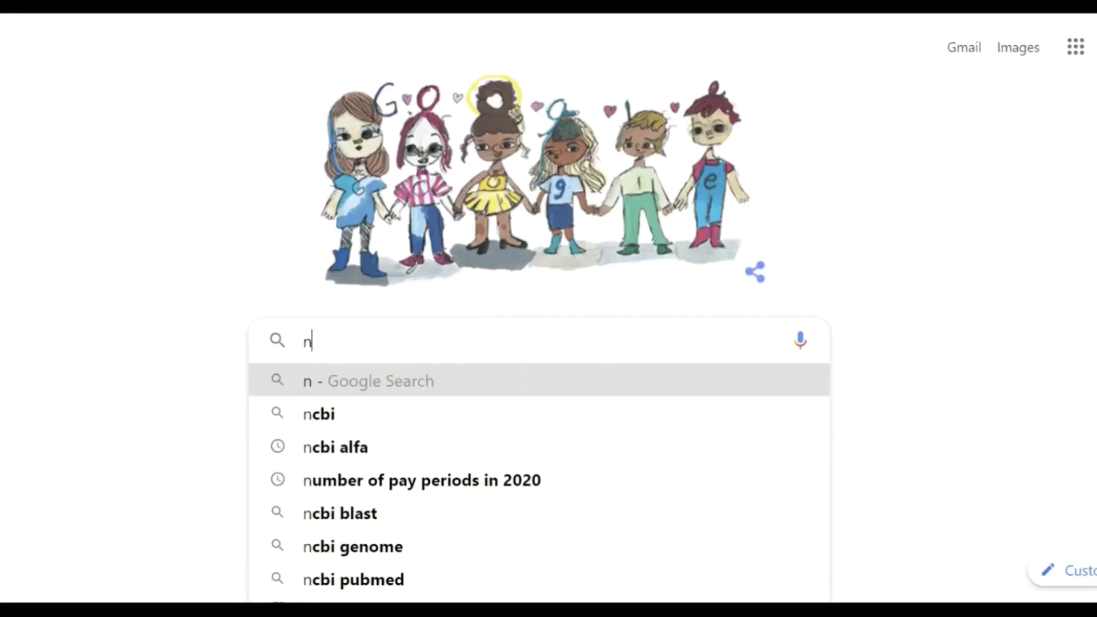
- Search Google for 'ncbi alfa' and open the 'ALFA: Allele Frequency Aggregator - NCBI - NIH' result
text(cbi)
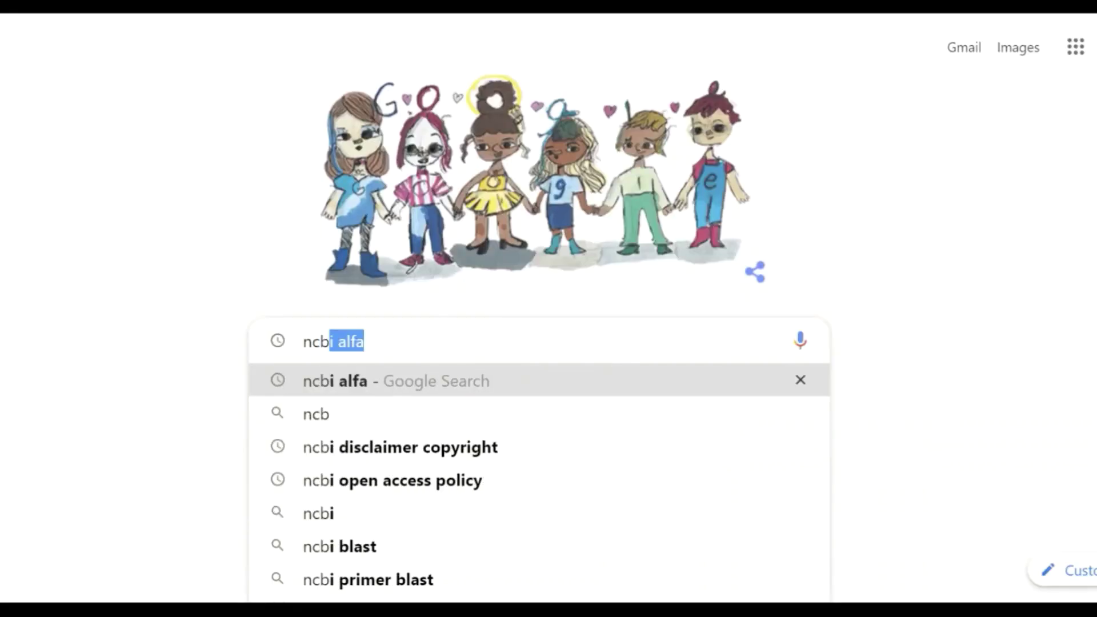
text( alfa)
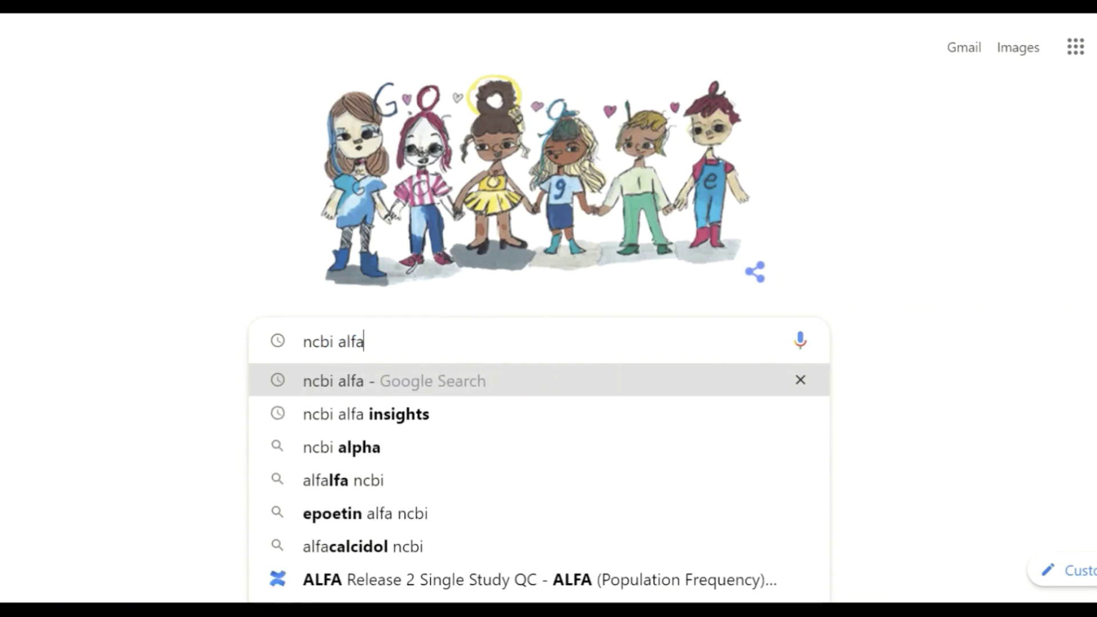
key(Return)
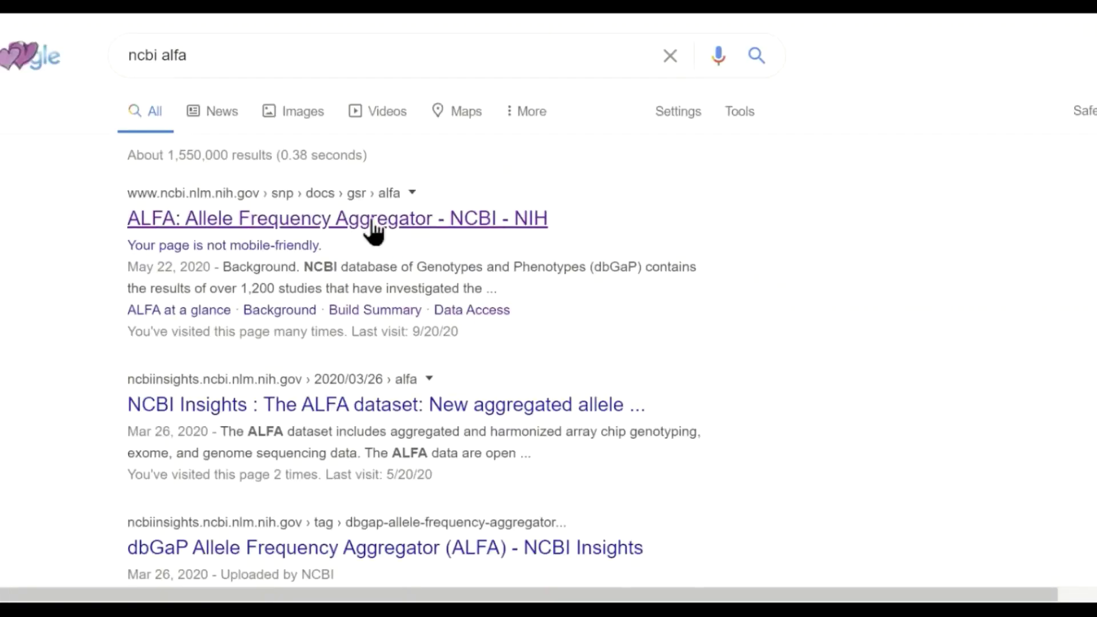
click(371, 223)
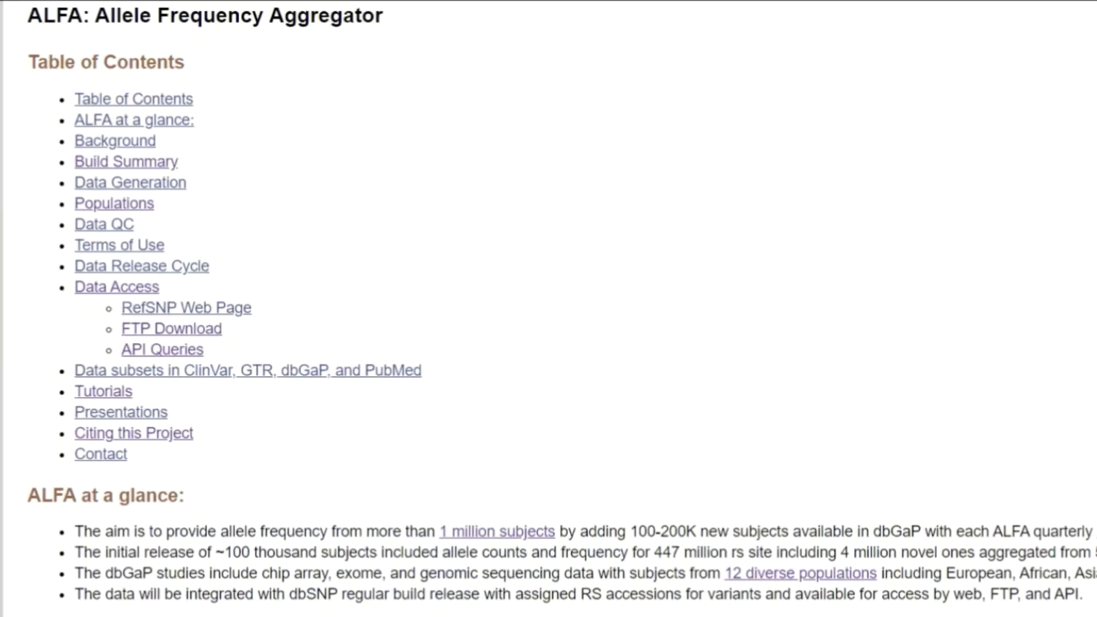
- Scroll through the ALFA page's Build Summary, Data Generation, Data Access and Tutorials sections
scroll(548, 308, down, 6)
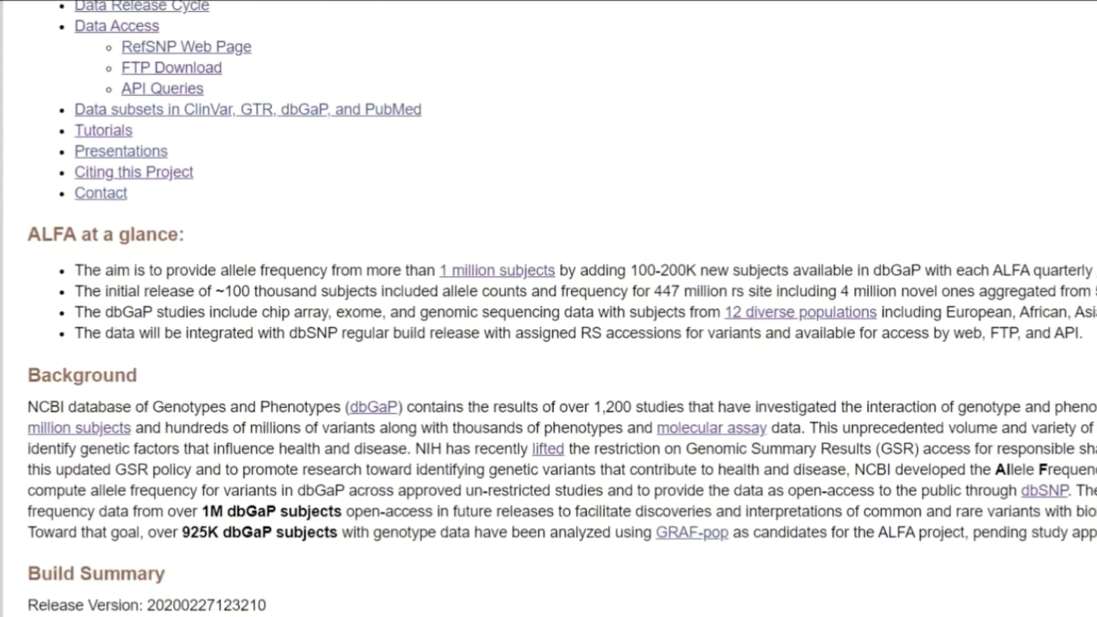
scroll(548, 309, down, 2)
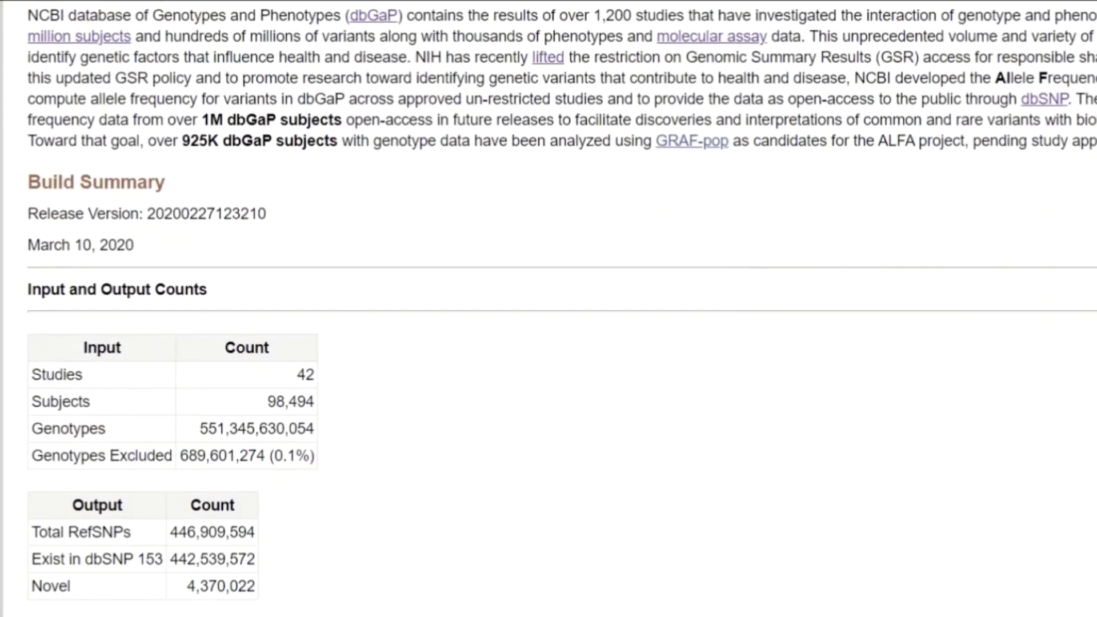
scroll(549, 308, down, 6)
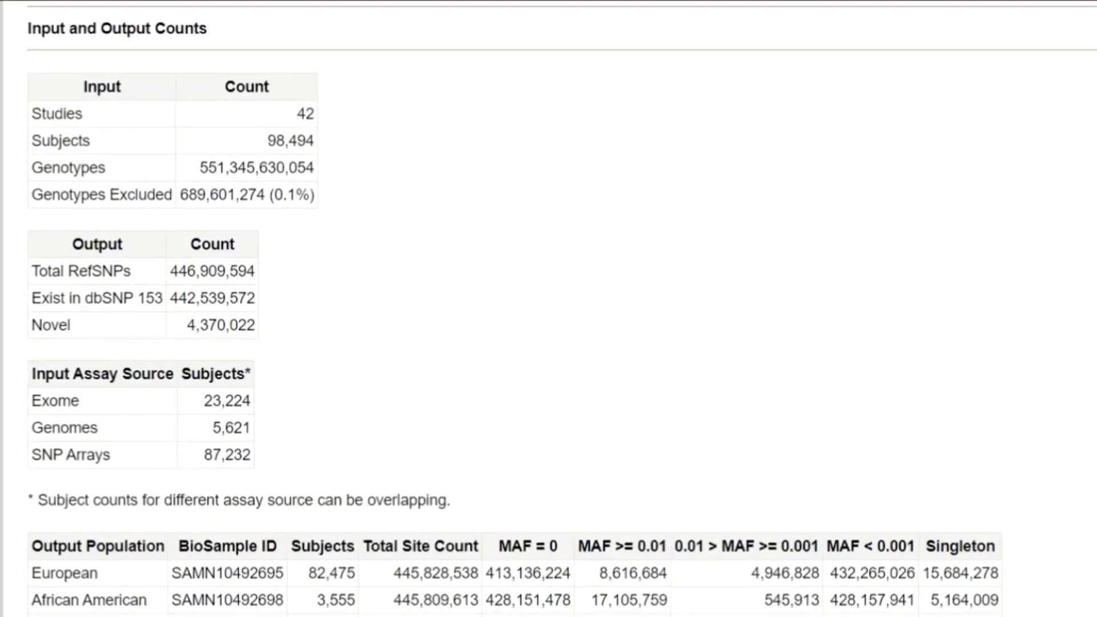
scroll(548, 308, down, 6)
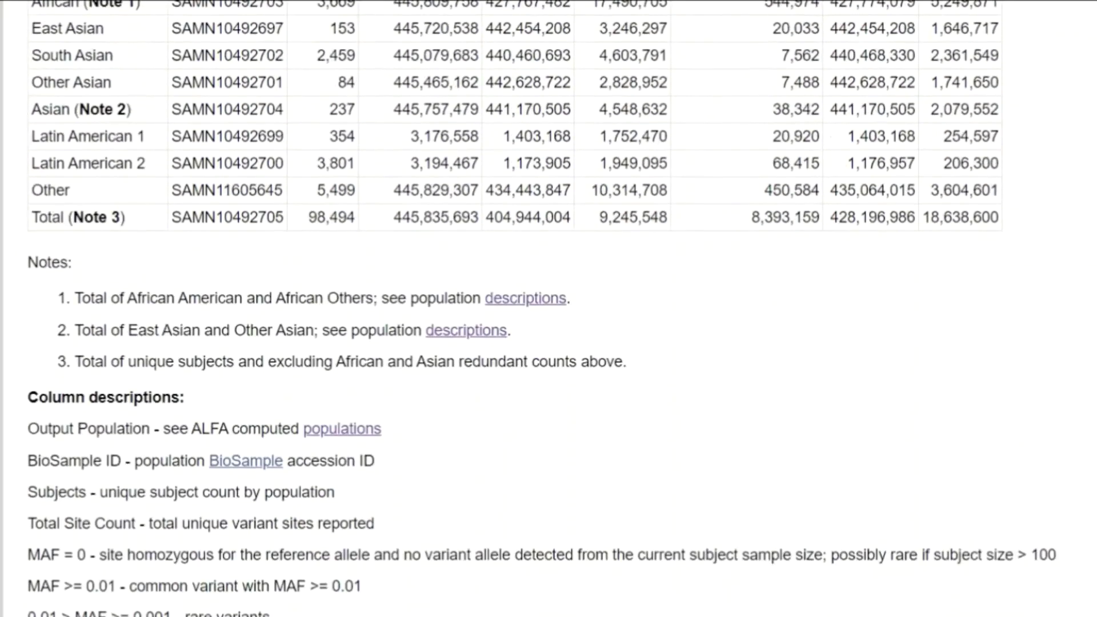
scroll(548, 309, down, 3)
scroll(548, 309, down, 3)
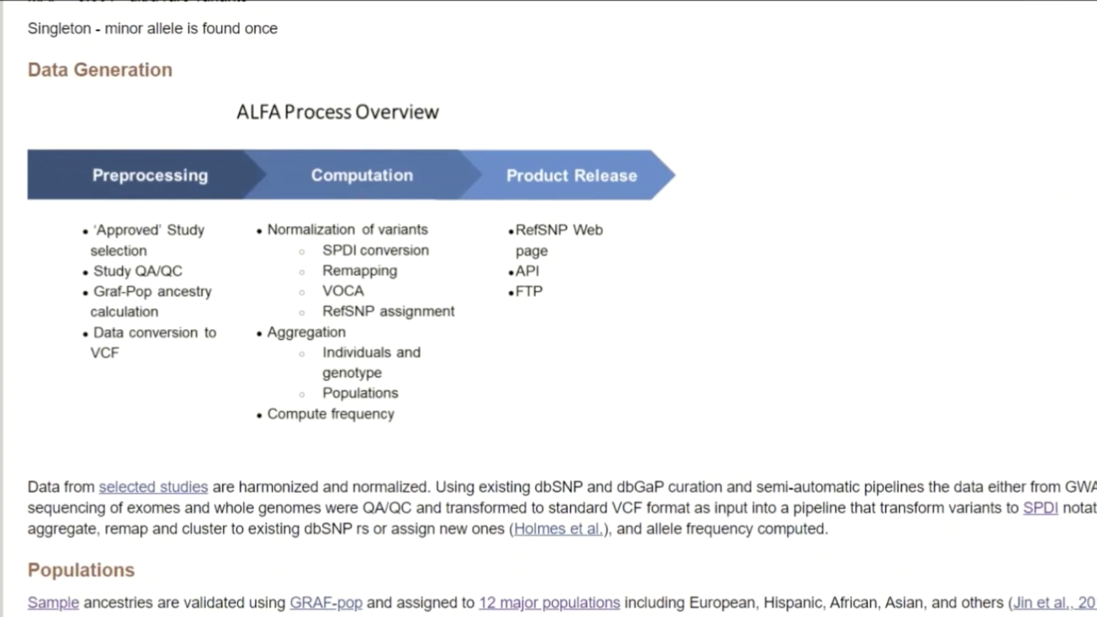
scroll(548, 308, down, 9)
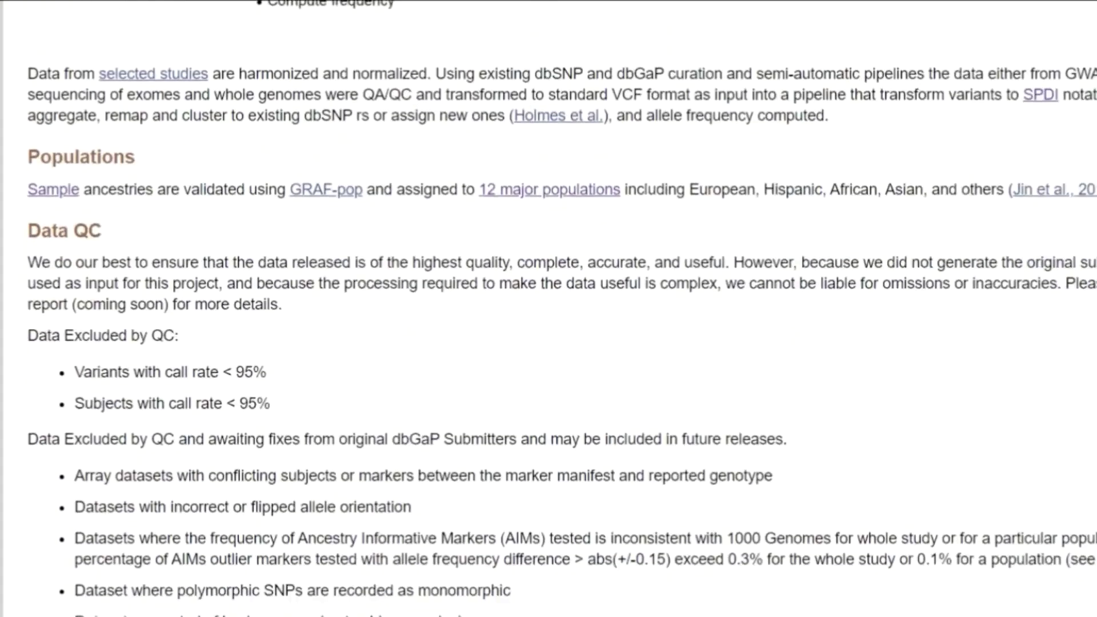
scroll(548, 308, down, 5)
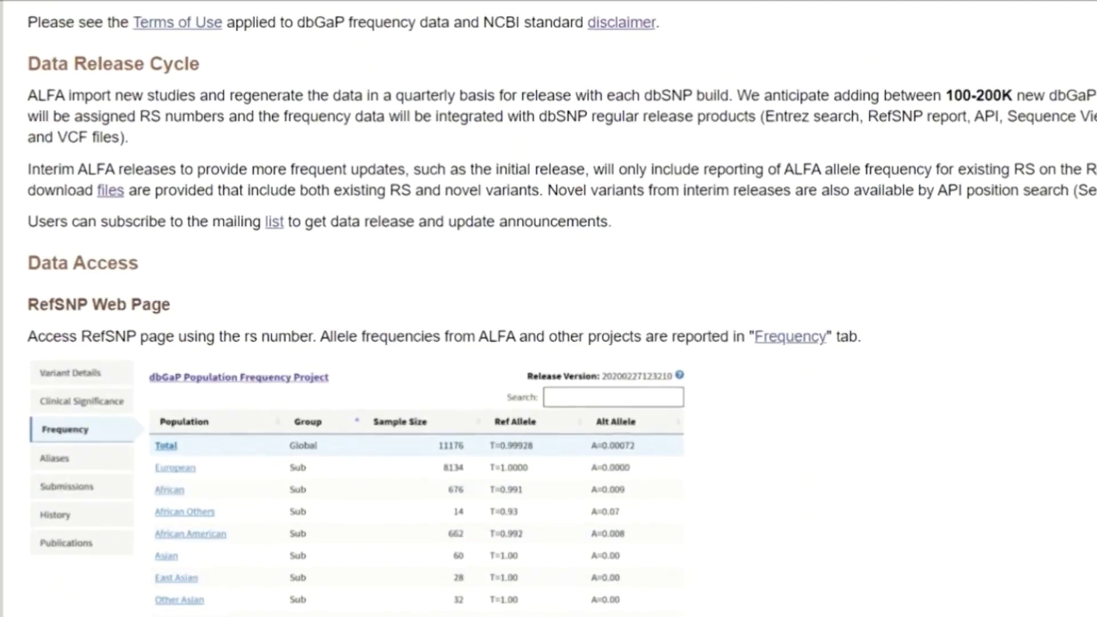
scroll(549, 308, down, 7)
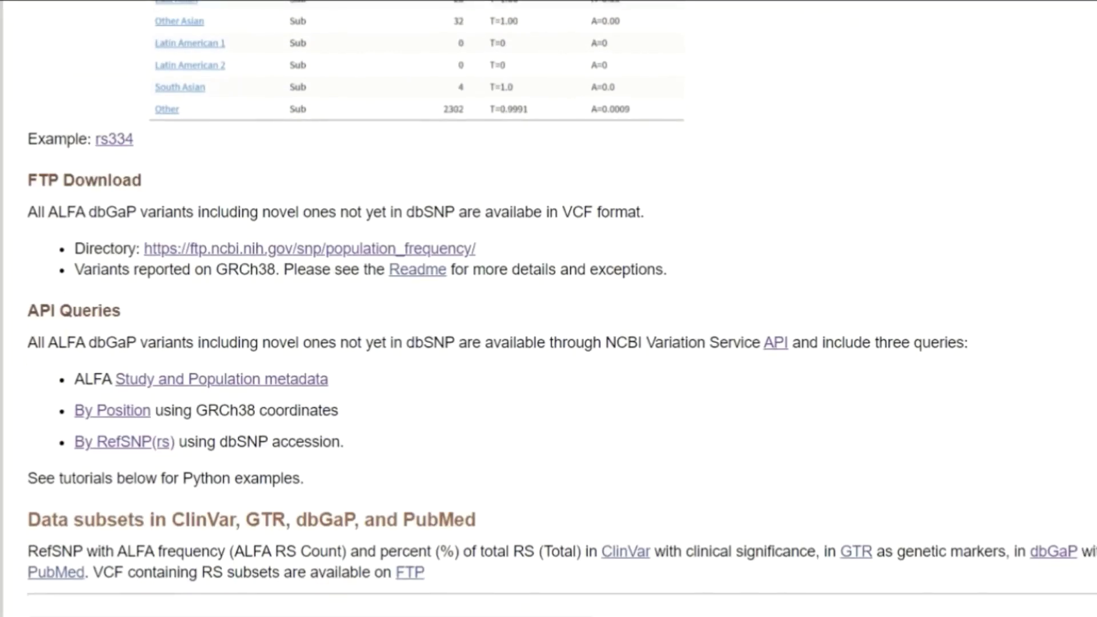
scroll(548, 308, down, 5)
scroll(548, 308, down, 5)
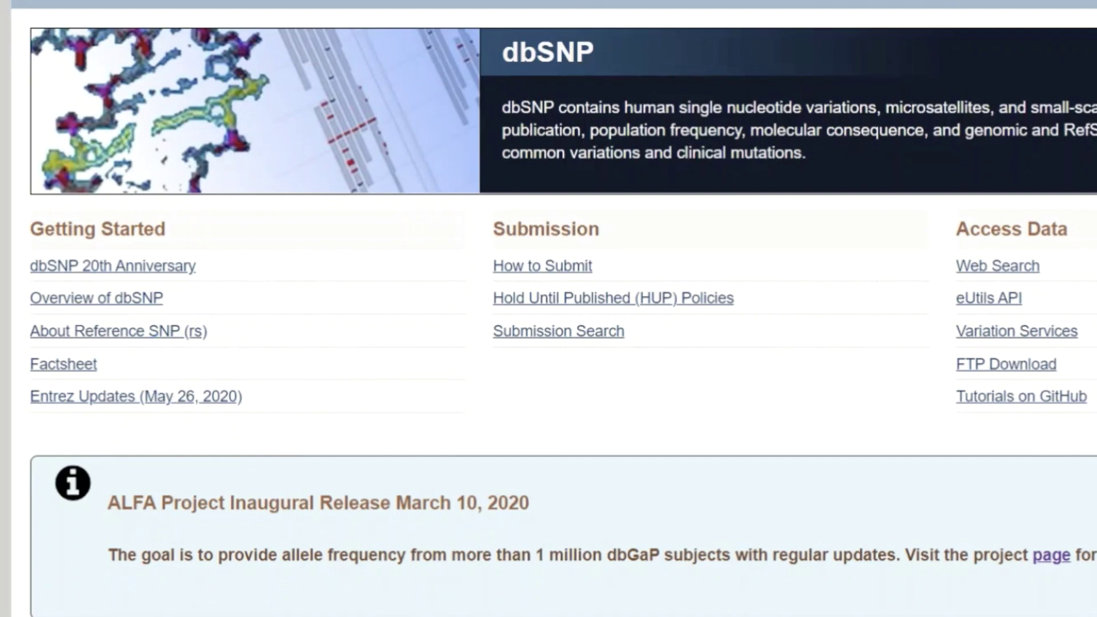
click(70, 363)
scroll(549, 342, down, 7)
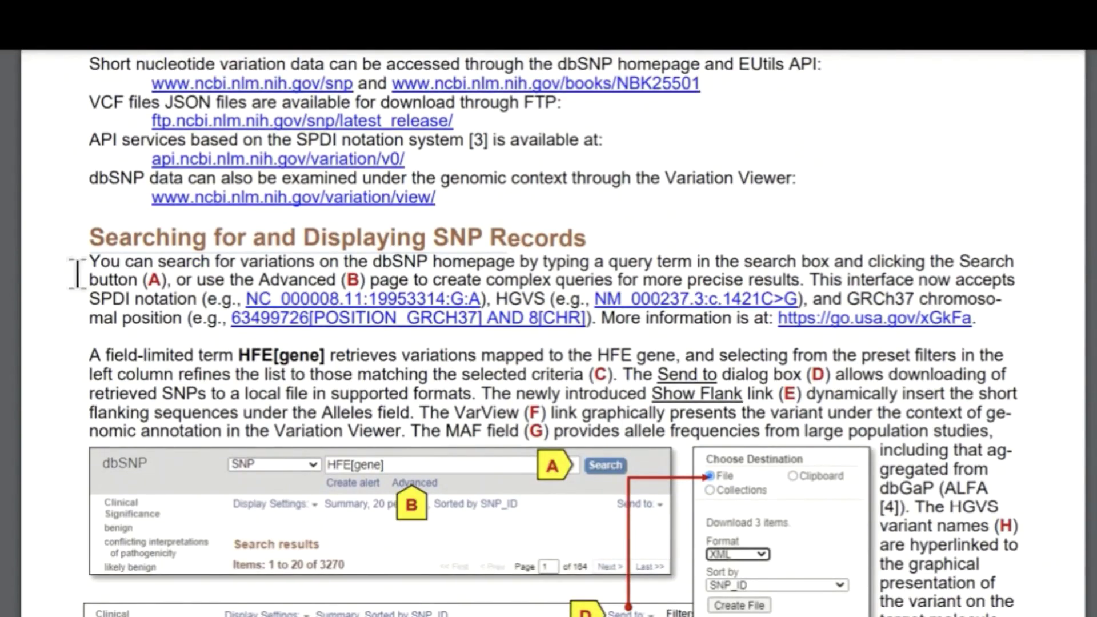
drag(90, 237, 428, 247)
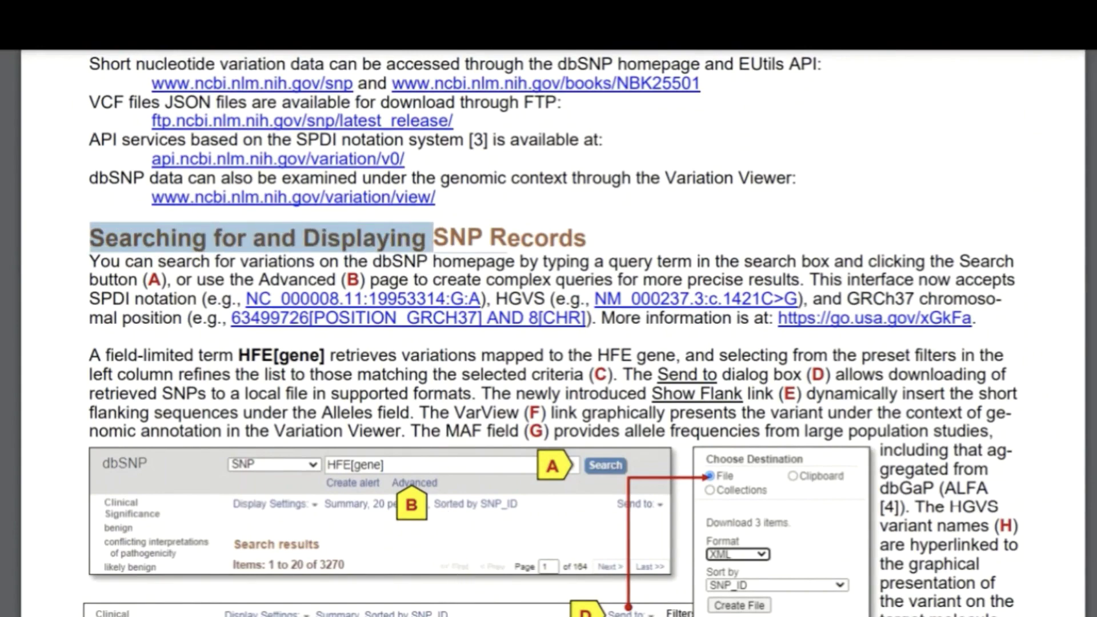
scroll(122, 527, down, 6)
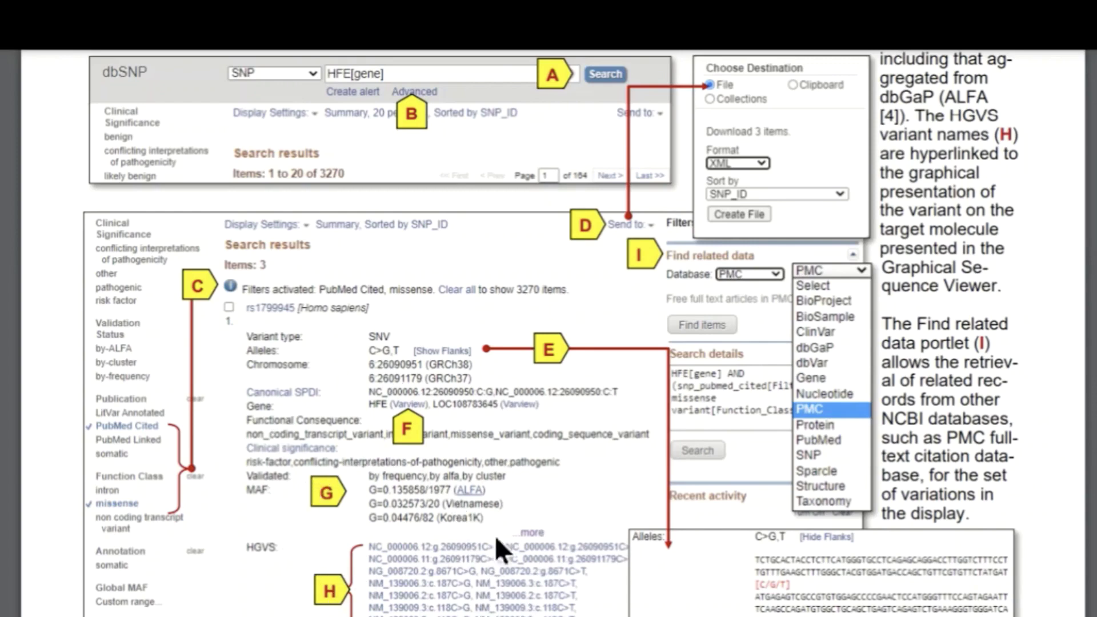
scroll(496, 526, down, 7)
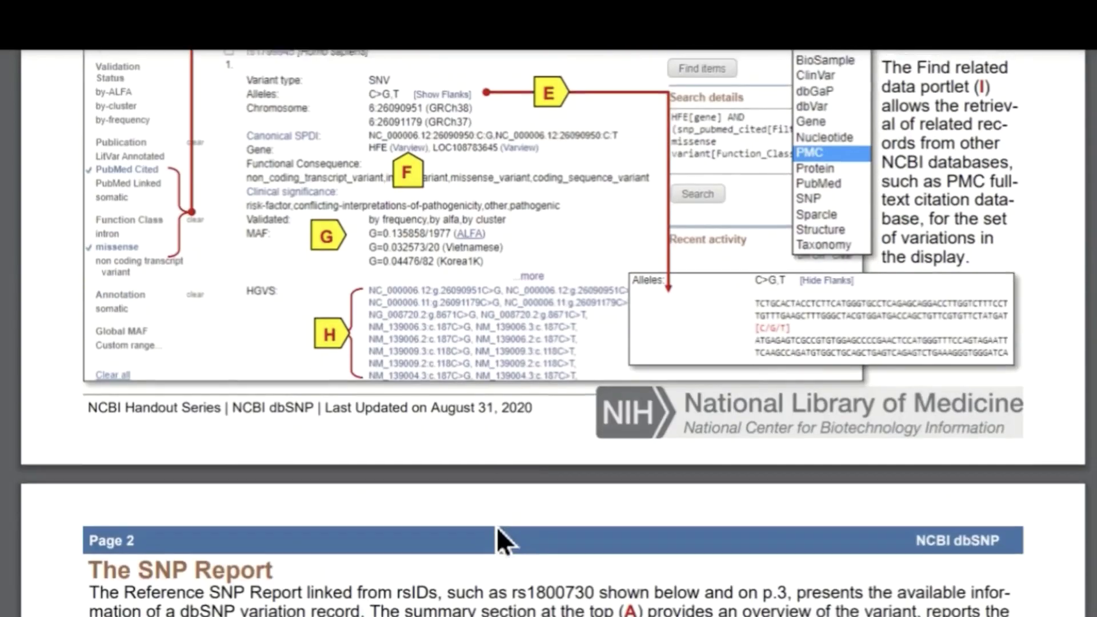
scroll(496, 527, down, 3)
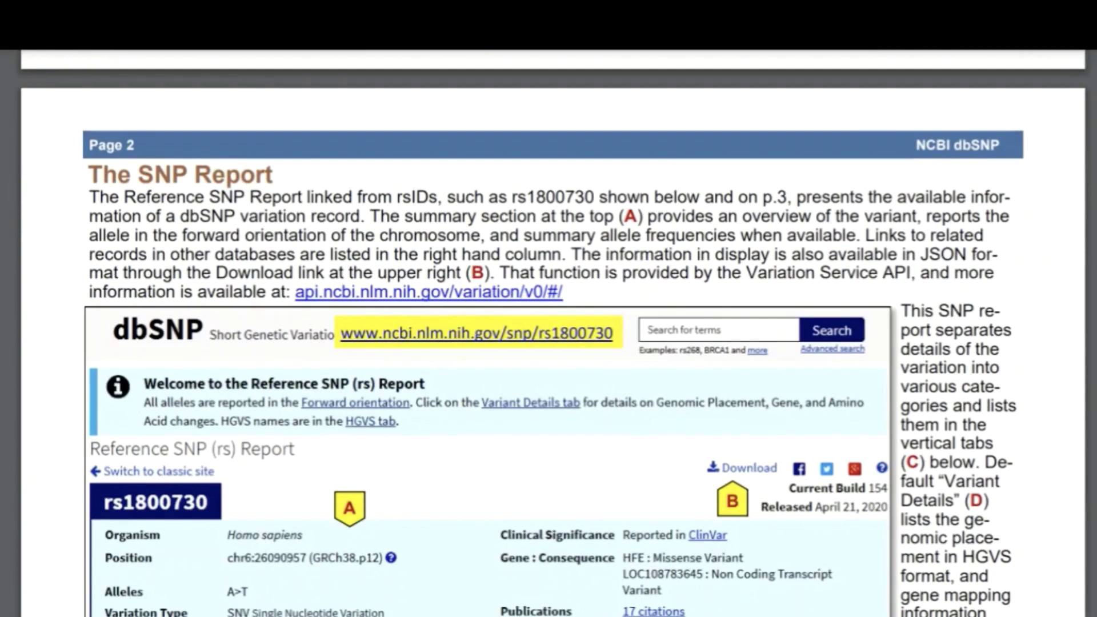
scroll(496, 529, down, 4)
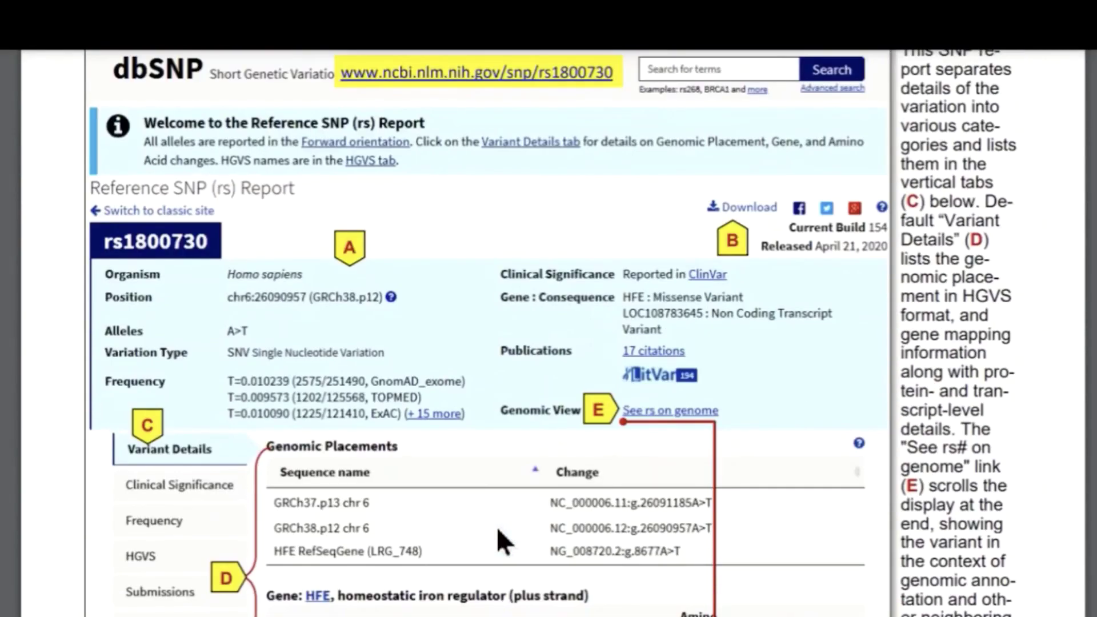
scroll(496, 527, down, 7)
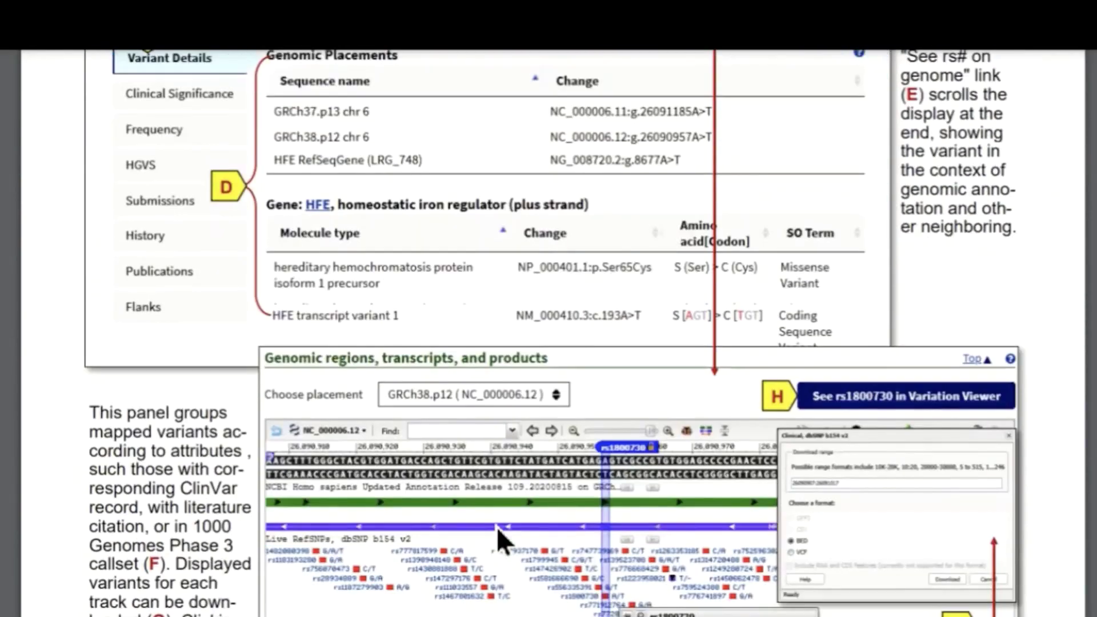
scroll(496, 527, down, 12)
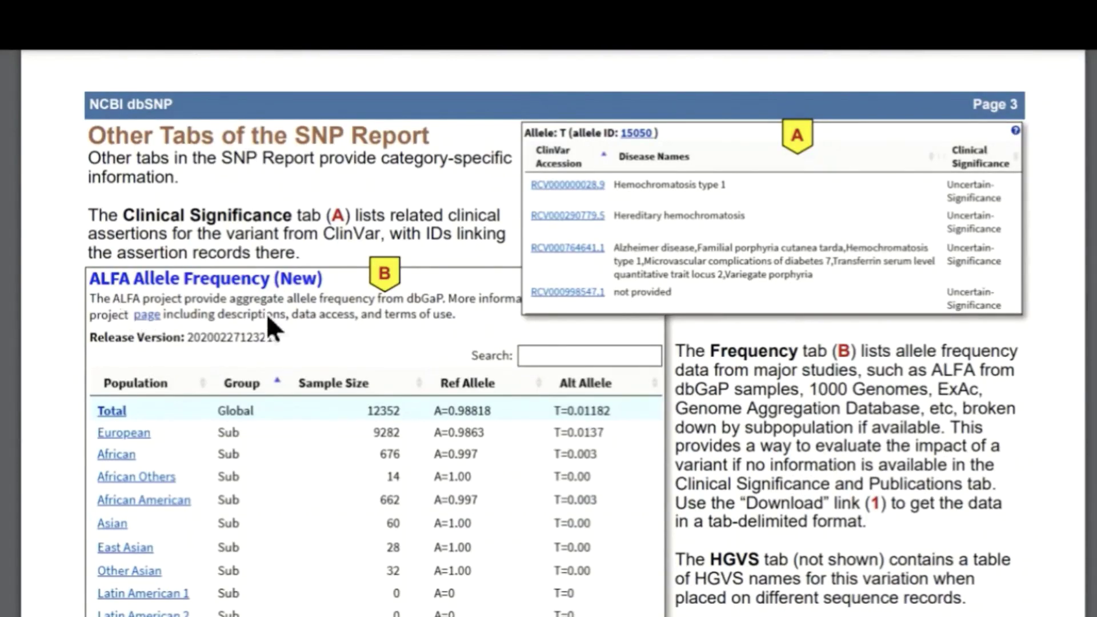
scroll(362, 477, down, 12)
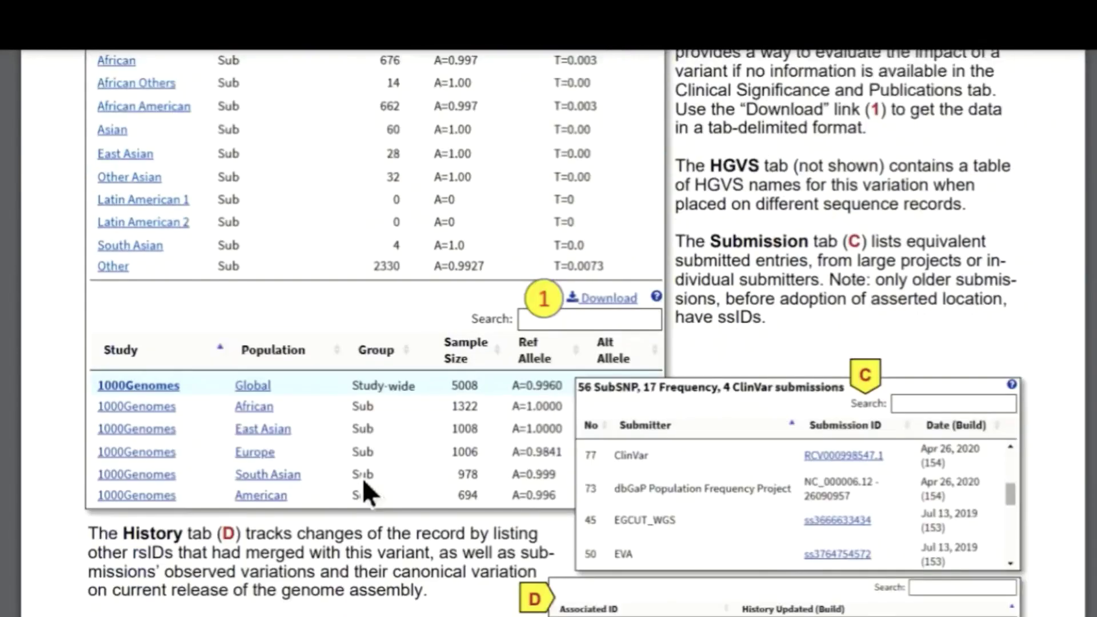
scroll(362, 478, down, 6)
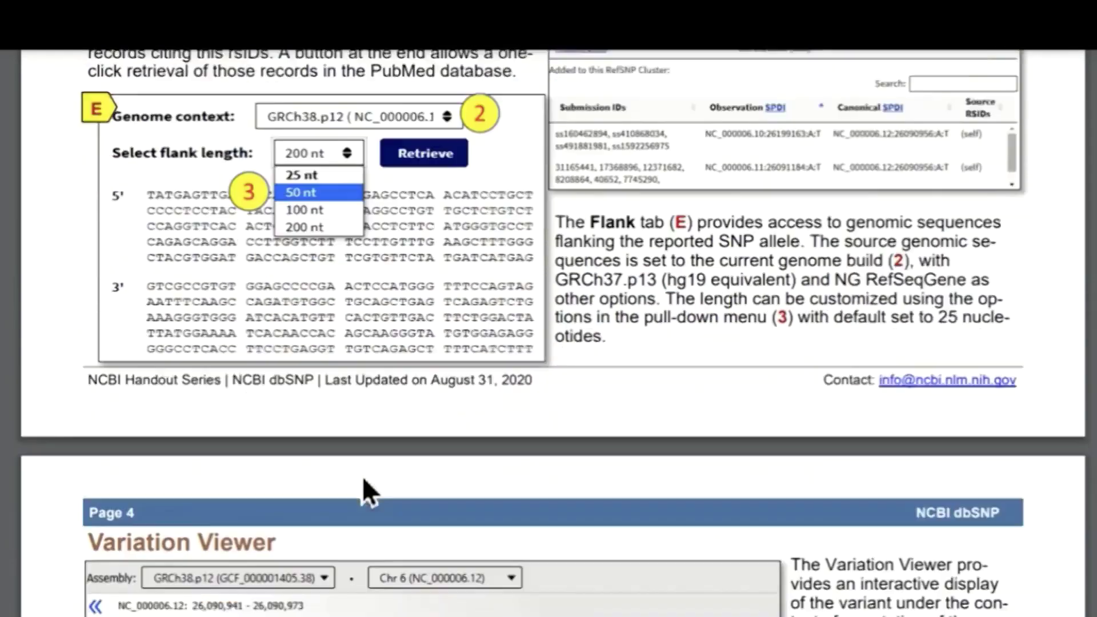
scroll(362, 475, down, 2)
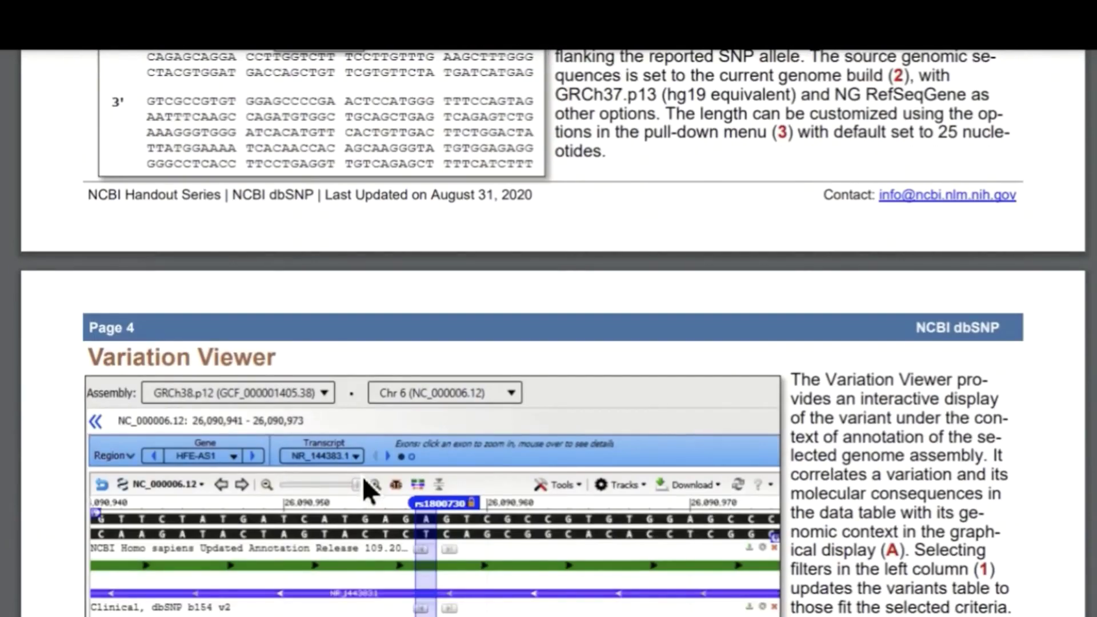
scroll(363, 479, down, 4)
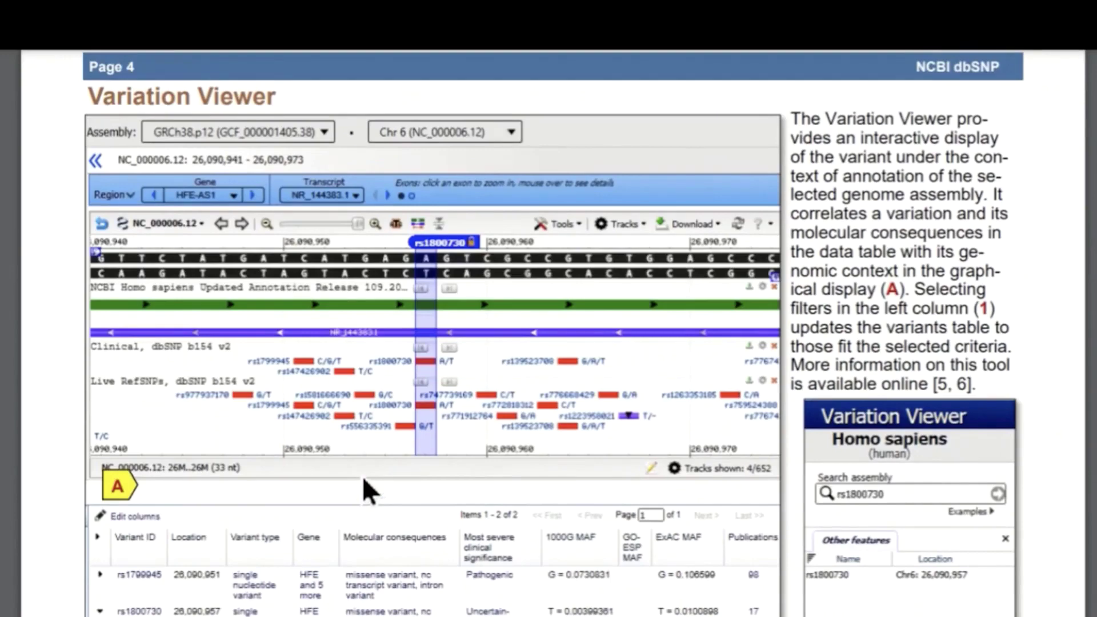
scroll(363, 479, down, 6)
scroll(362, 476, down, 1)
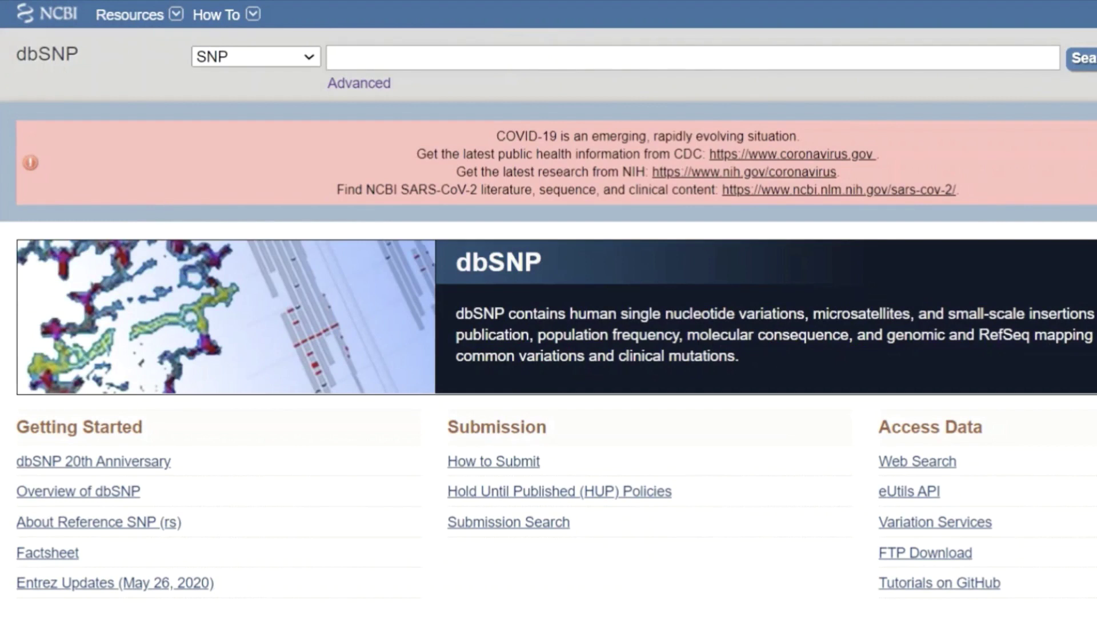
- Search dbSNP for BRCA1 and highlight the 25754 total results and 20 shown per page
text(BRCA1)
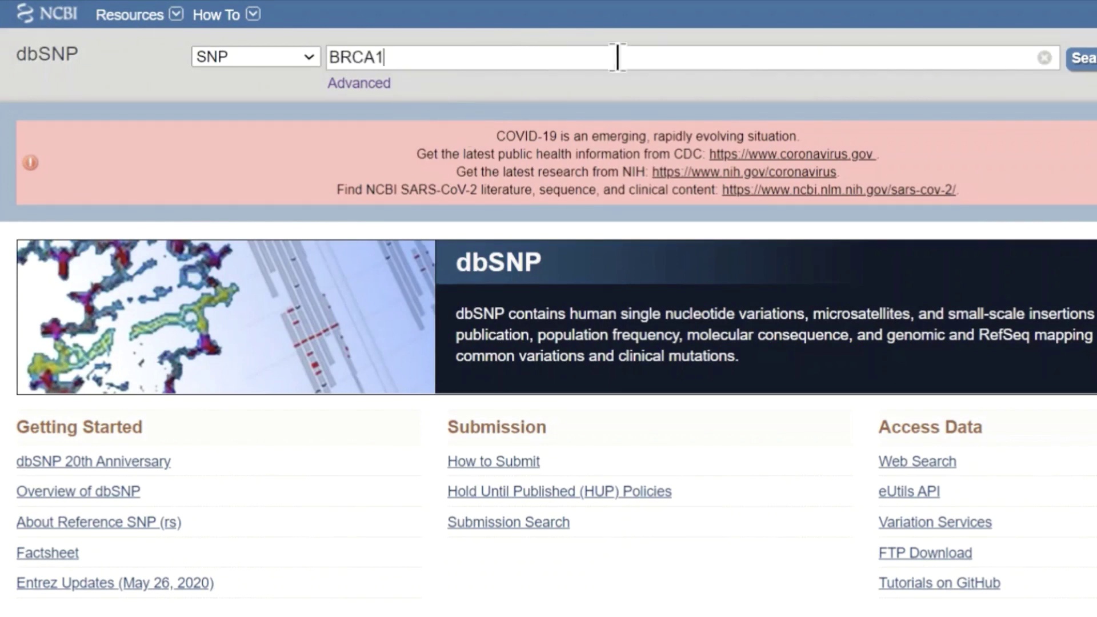
click(1083, 63)
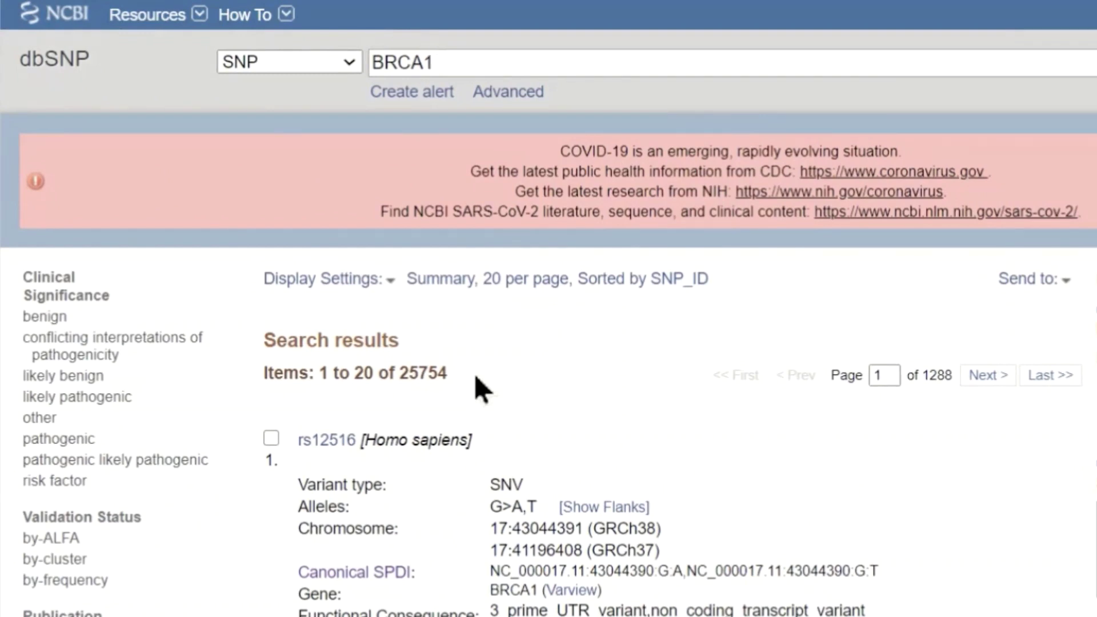
double_click(425, 373)
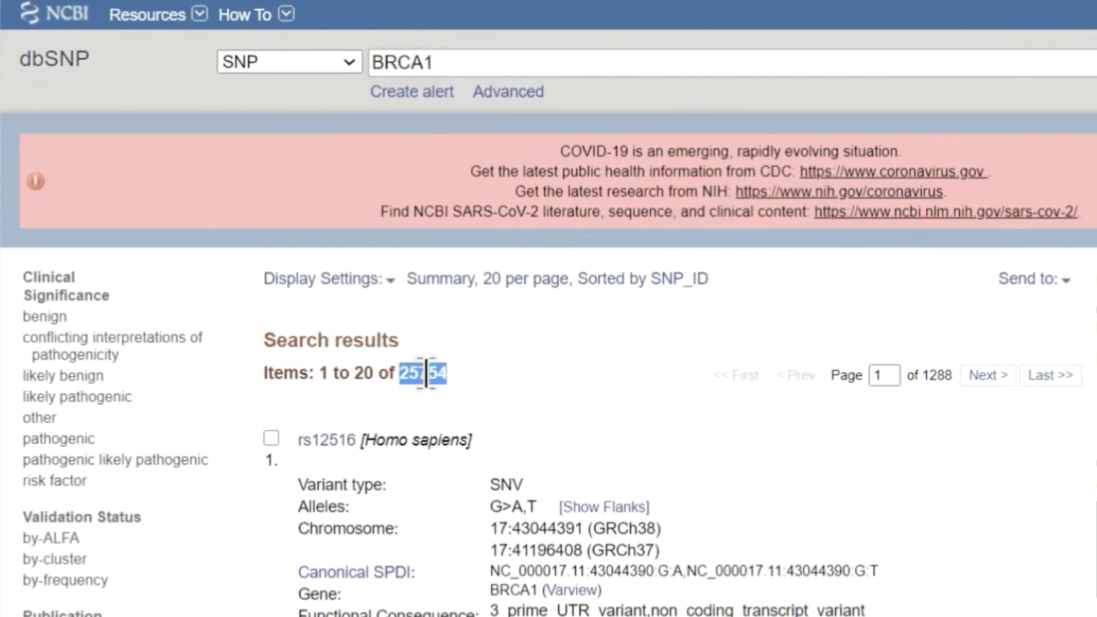
double_click(362, 372)
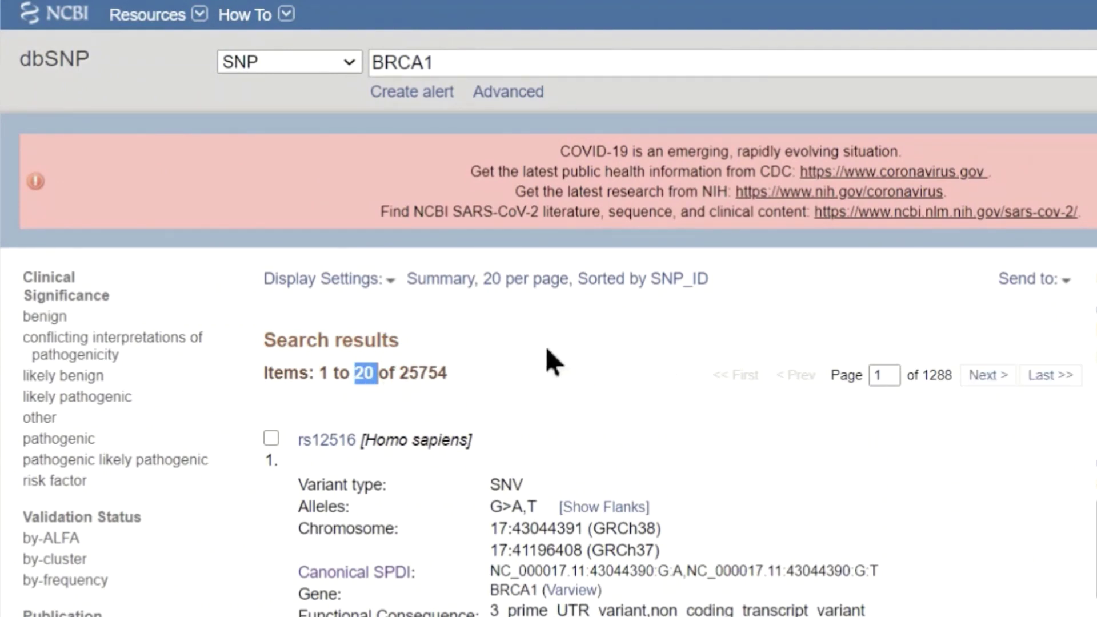
- Check Display Settings without changes, then show and hide rs12516's flanking sequence
click(390, 281)
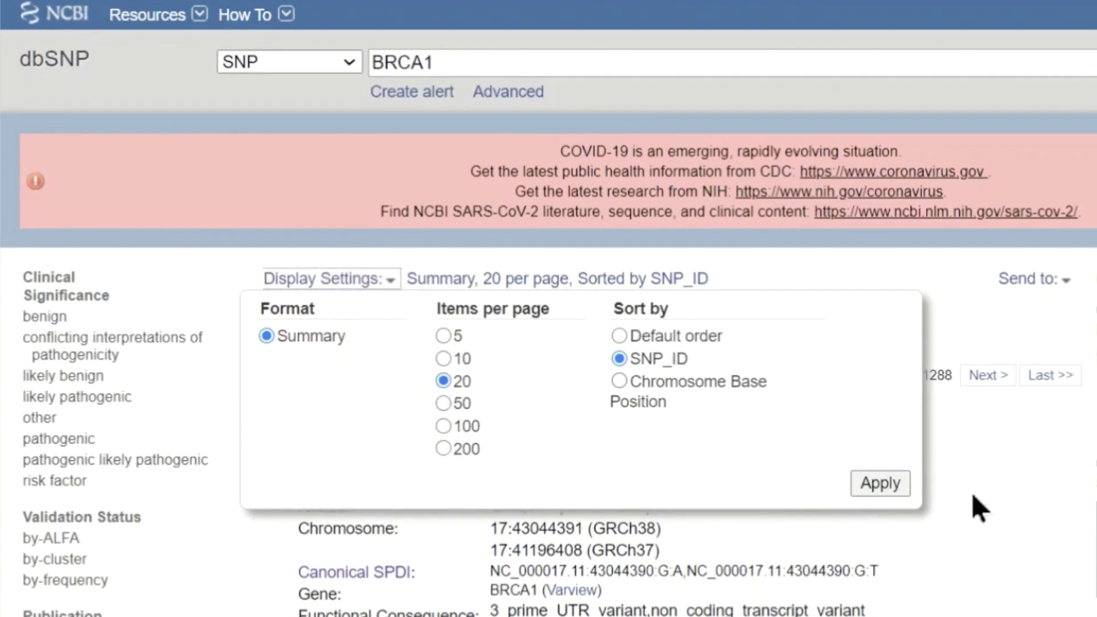
click(993, 490)
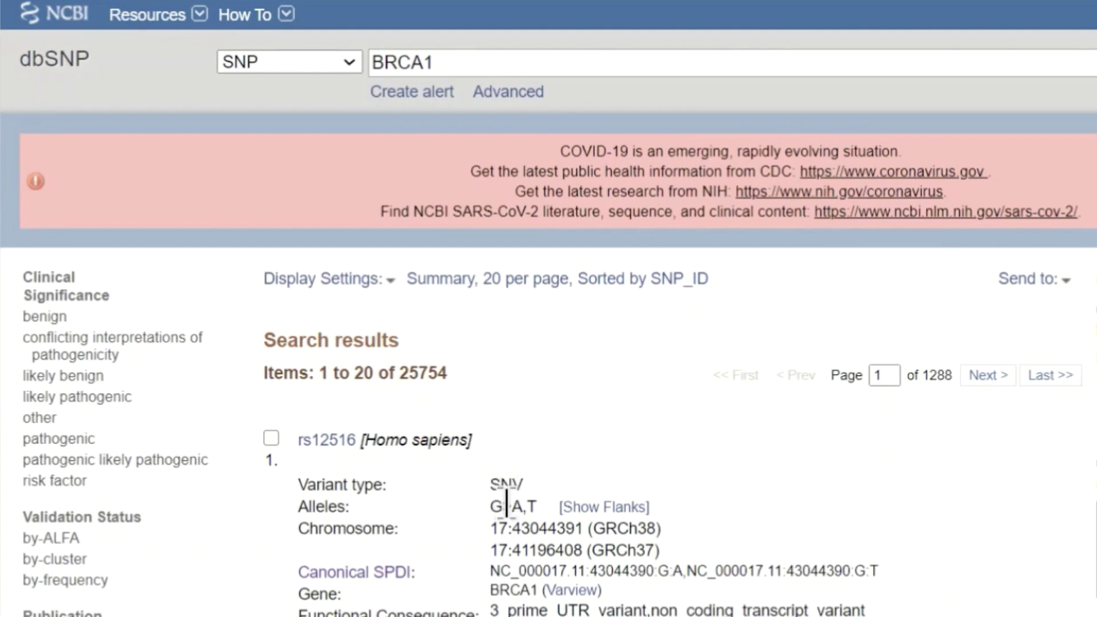
click(625, 507)
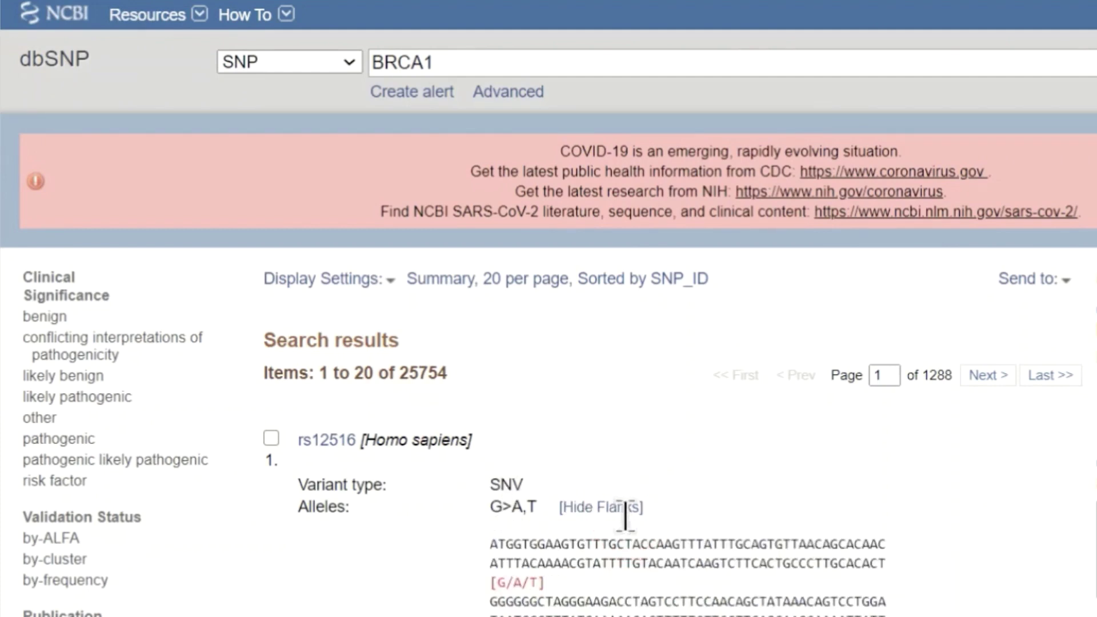
click(626, 508)
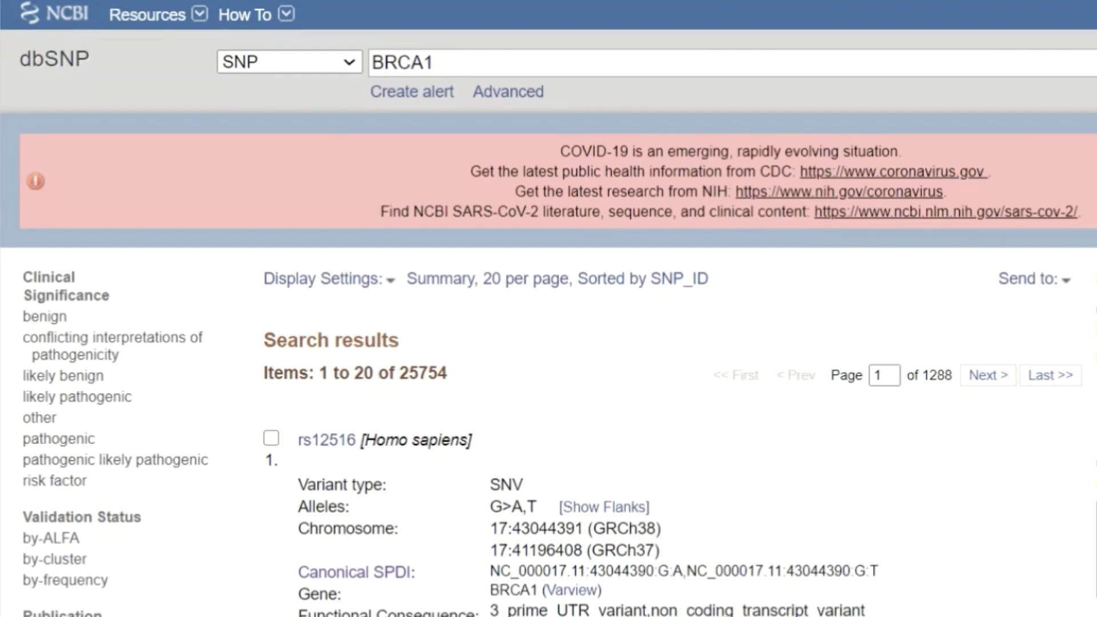
scroll(634, 548, down, 2)
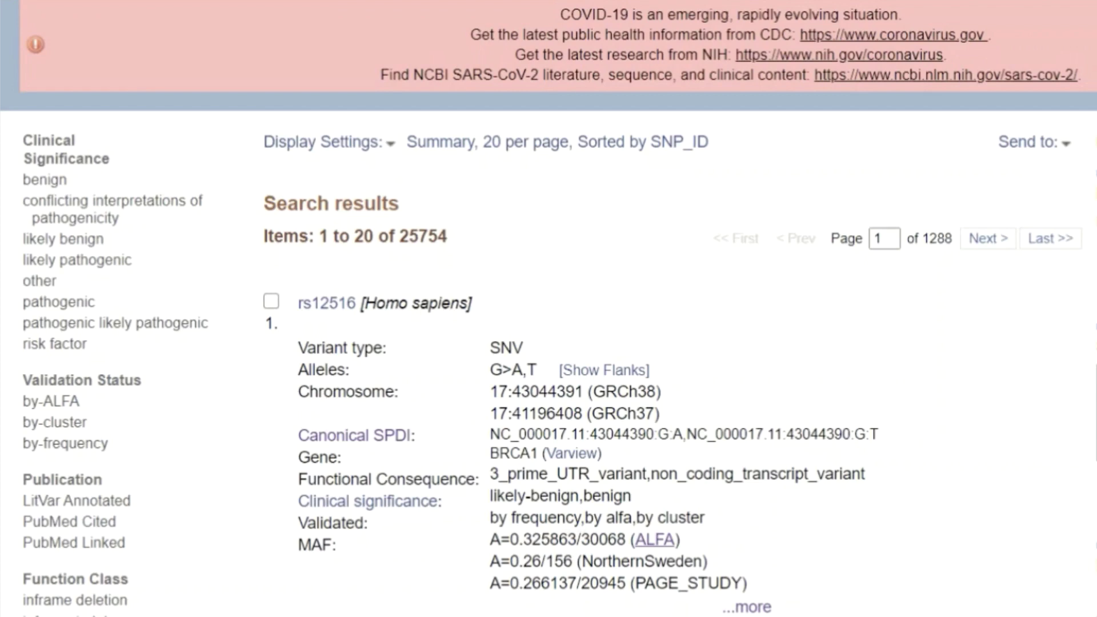
click(748, 607)
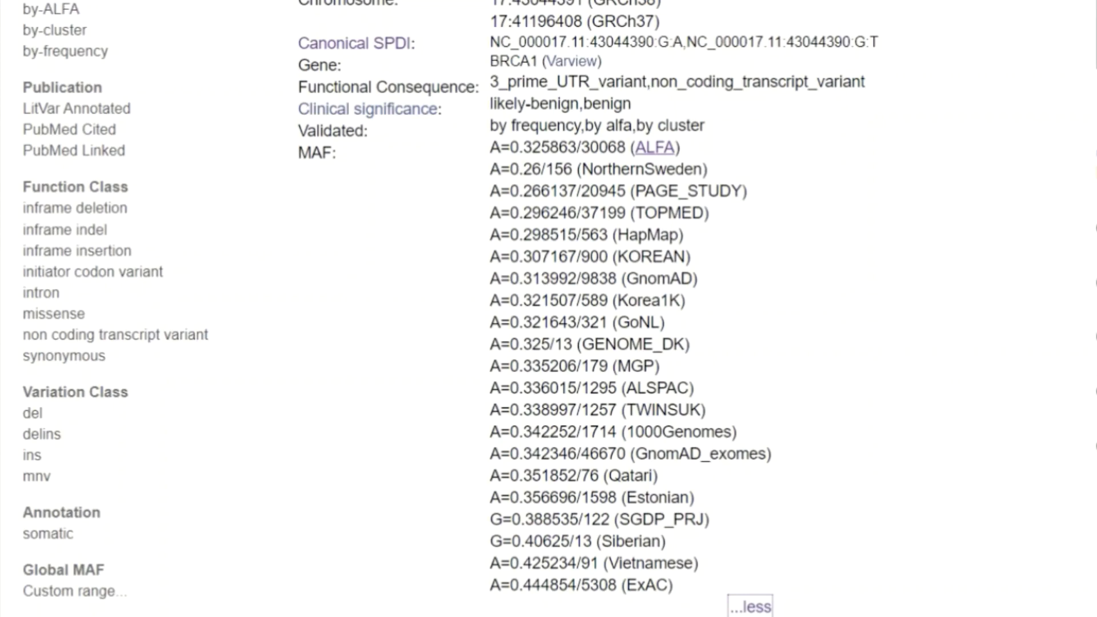
scroll(548, 308, up, 2)
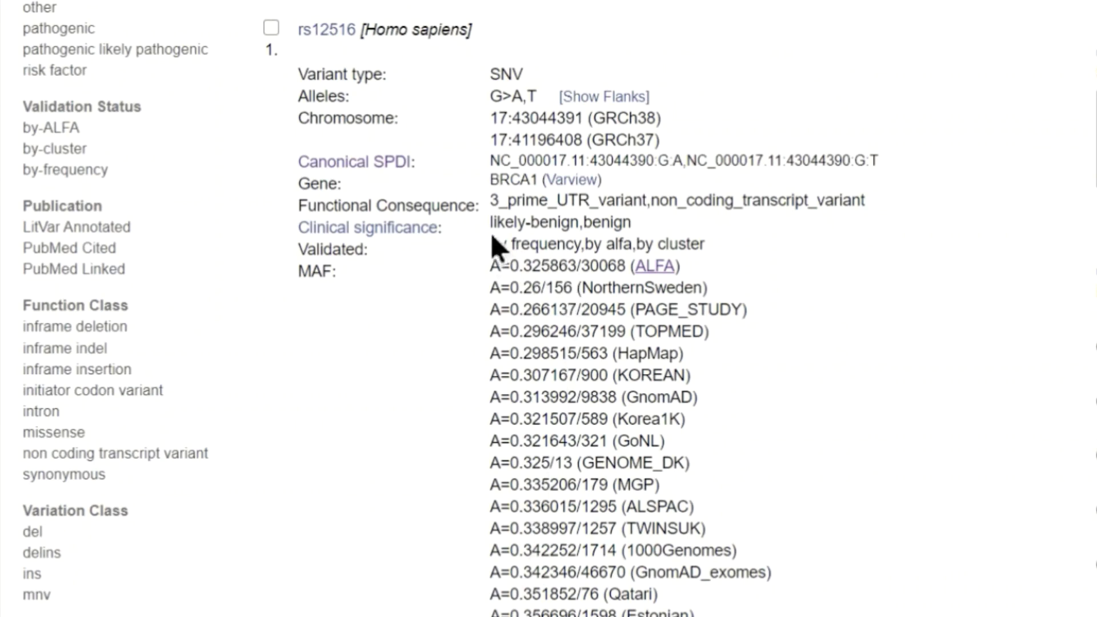
double_click(608, 221)
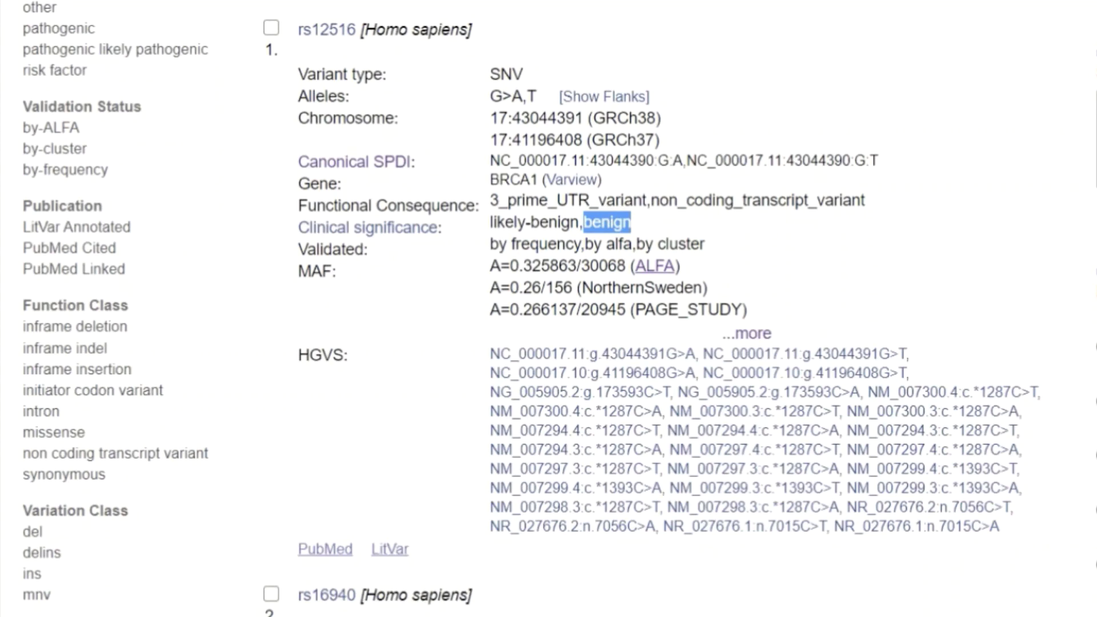
scroll(637, 229, up, 5)
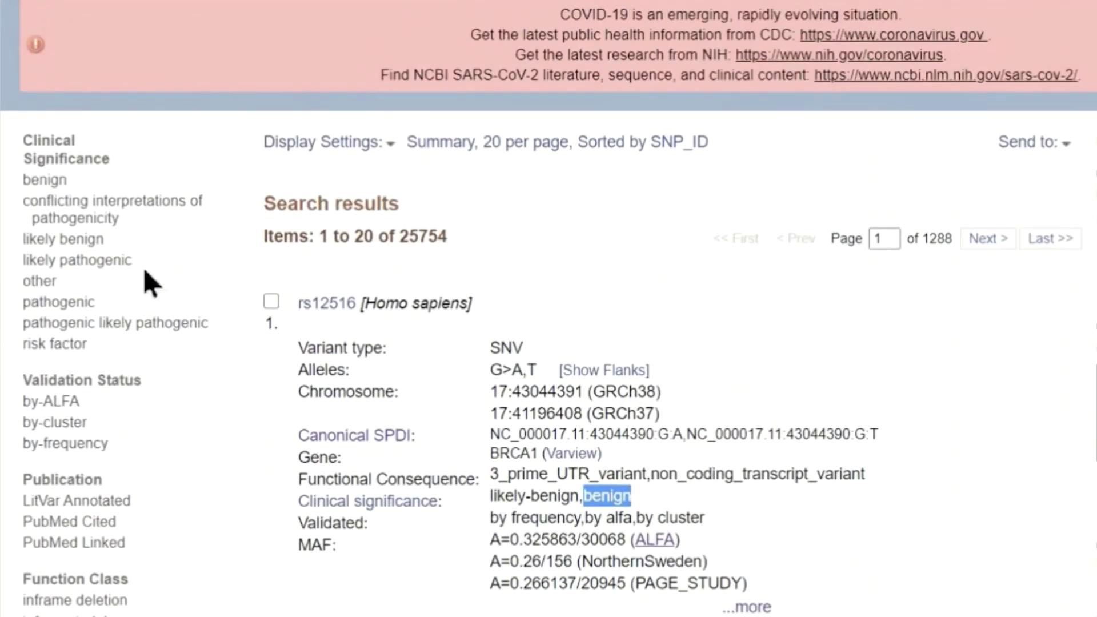
- Filter the BRCA1 results to pathogenic, comparing the 25754 unfiltered total with the filtered 2665
click(36, 301)
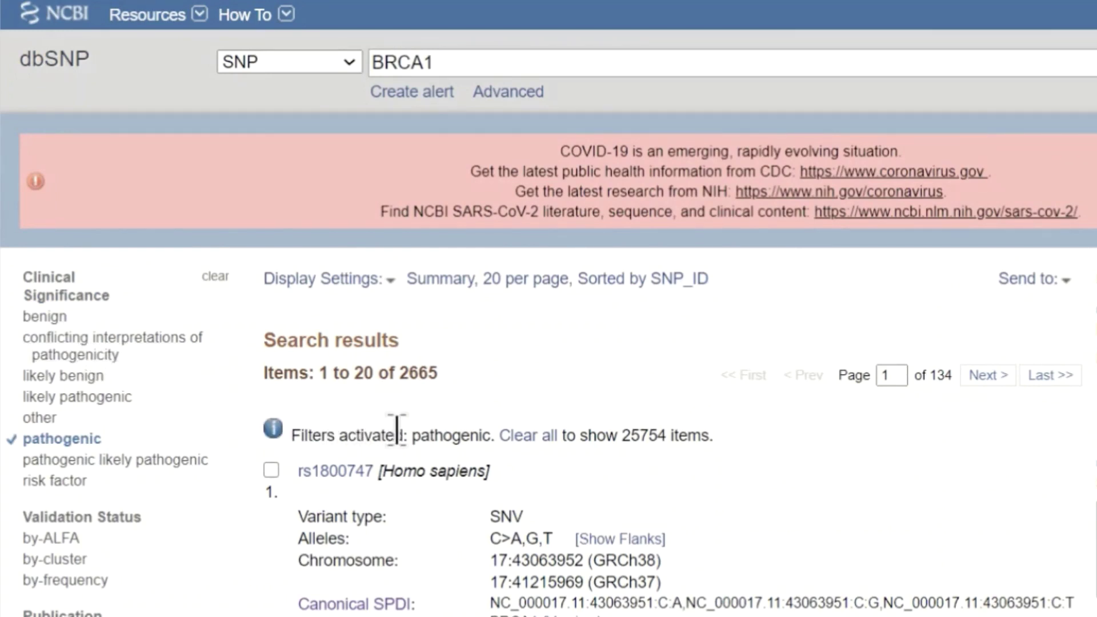
click(651, 435)
double_click(651, 434)
double_click(433, 373)
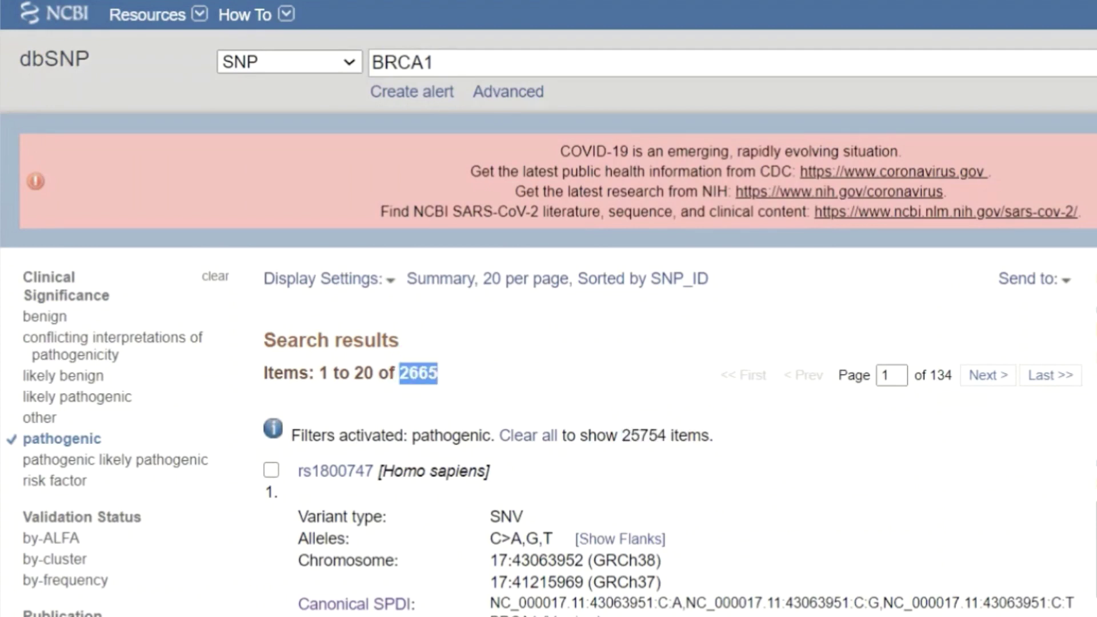
- Review the results' clinical significance, highlighting pathogenic, likely-pathogenic and not-provided entries
scroll(473, 388, down, 2)
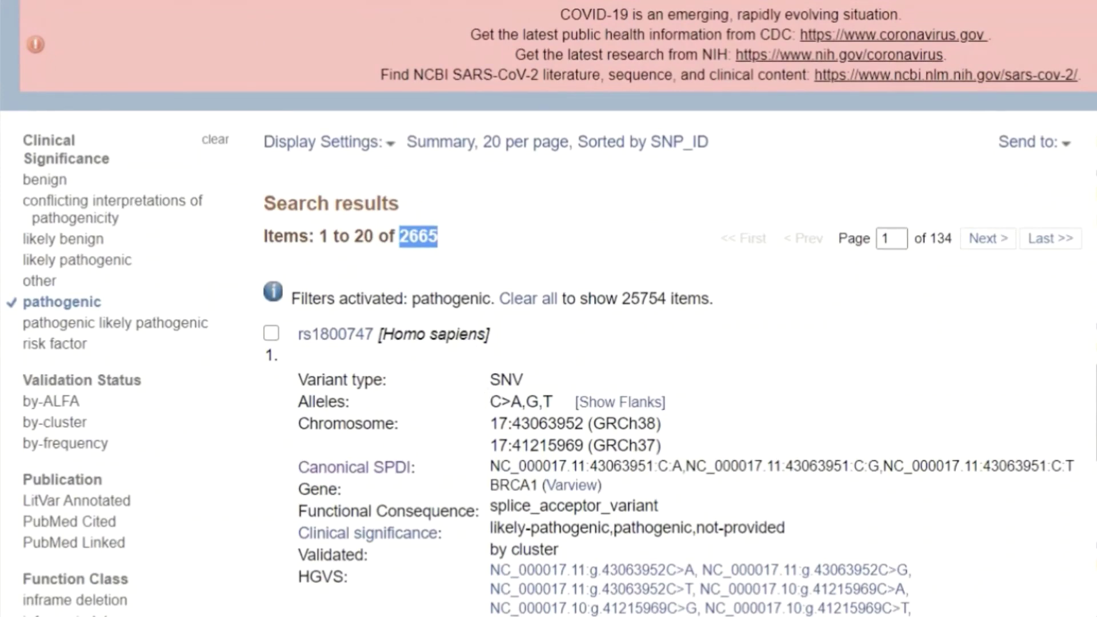
scroll(473, 389, down, 2)
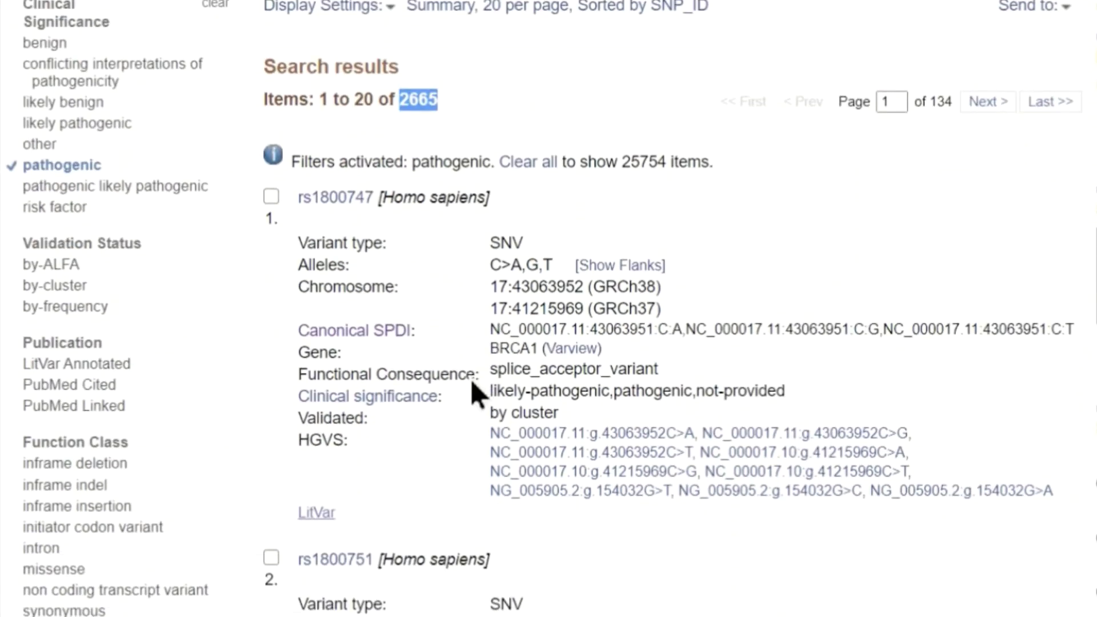
double_click(658, 390)
scroll(658, 391, down, 4)
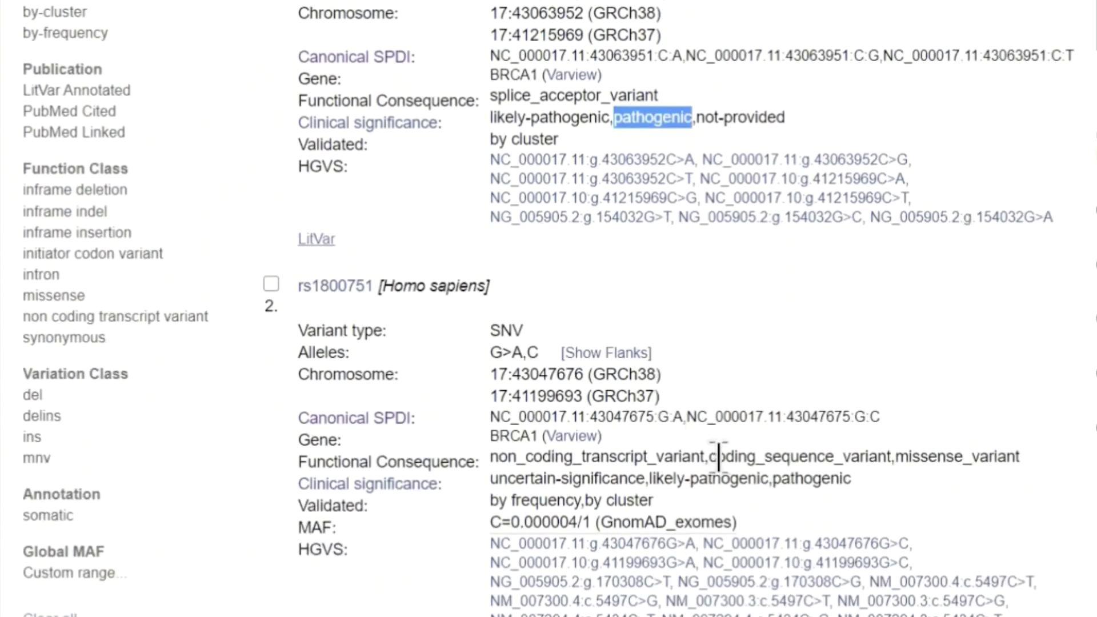
double_click(808, 478)
scroll(820, 458, up, 6)
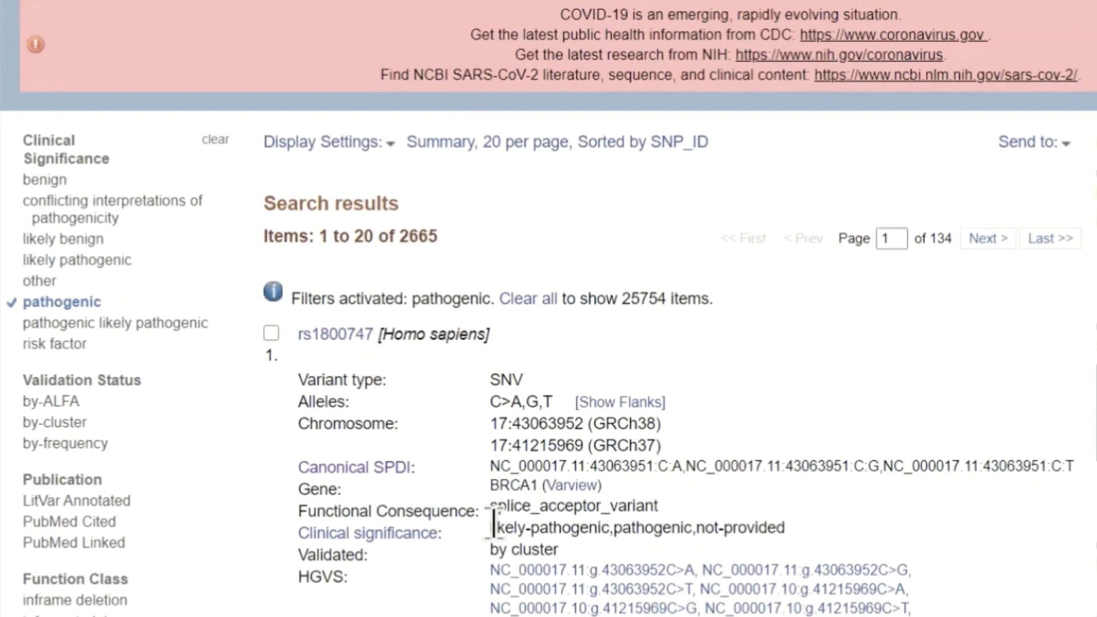
drag(493, 524, 616, 529)
double_click(654, 527)
drag(807, 537, 696, 528)
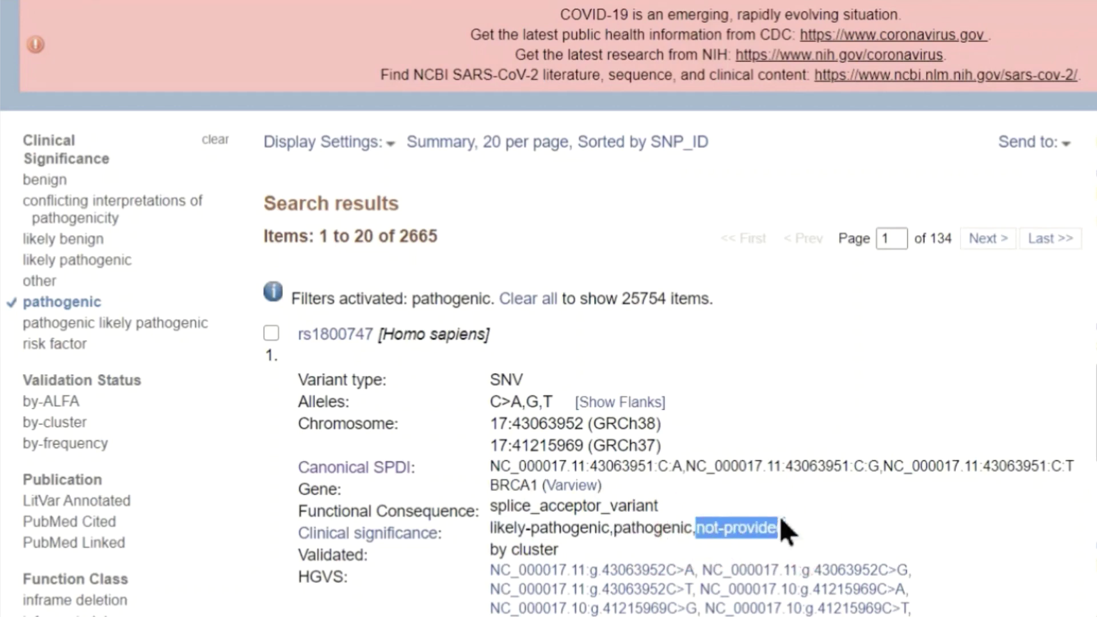
click(833, 517)
scroll(833, 517, down, 3)
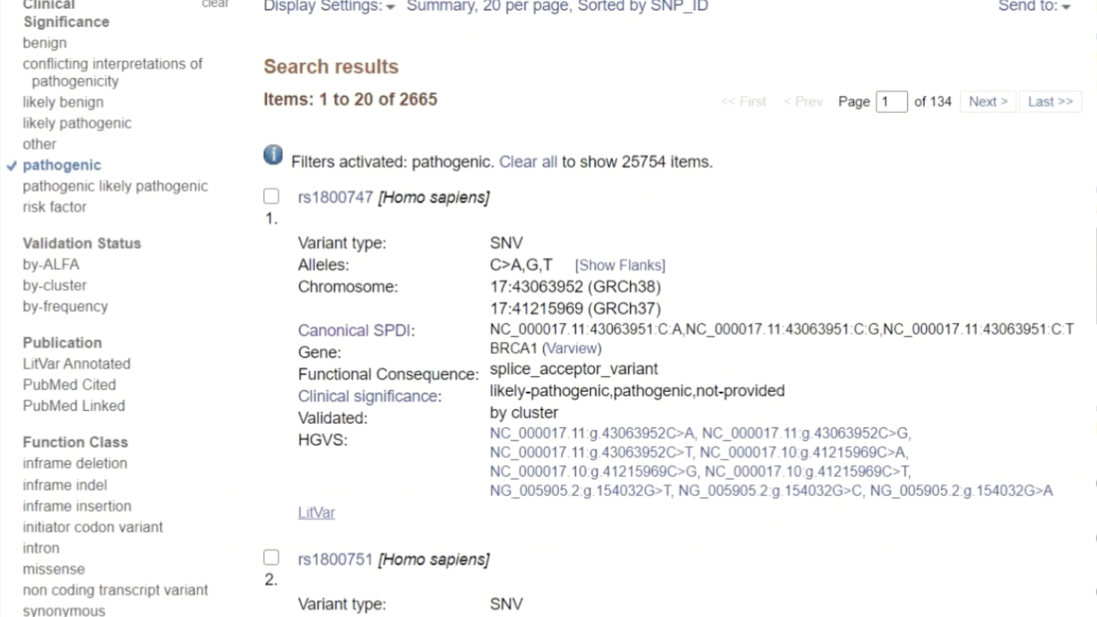
- Add the by-ALFA validation filter and scroll through the 138 results led by rs28897672
click(57, 274)
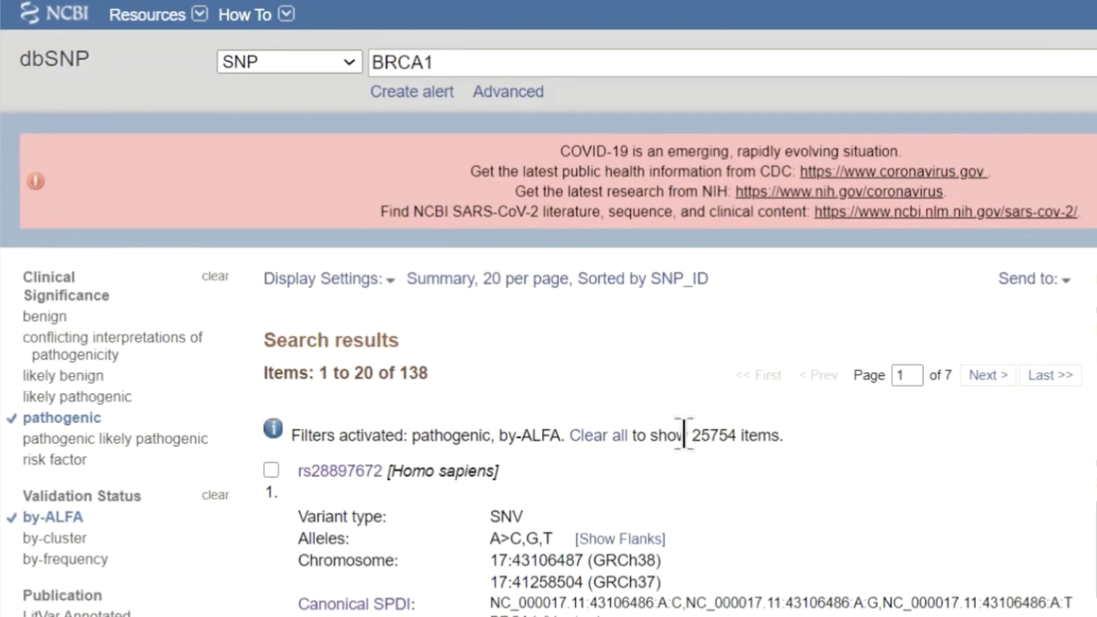
scroll(684, 461, down, 2)
scroll(684, 470, down, 2)
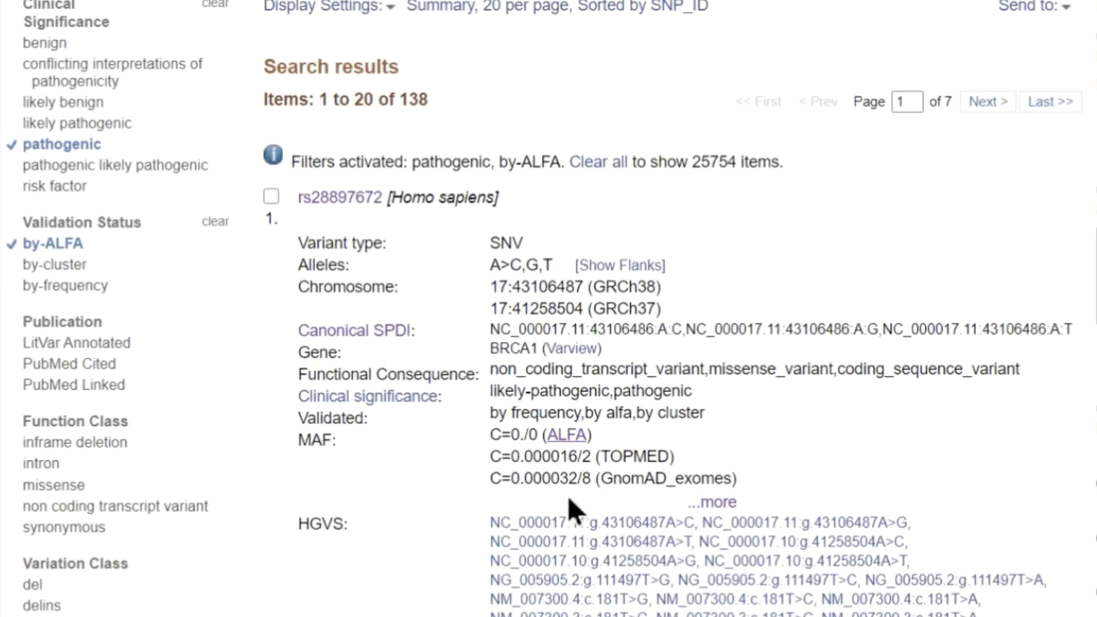
scroll(568, 498, down, 8)
scroll(568, 489, down, 4)
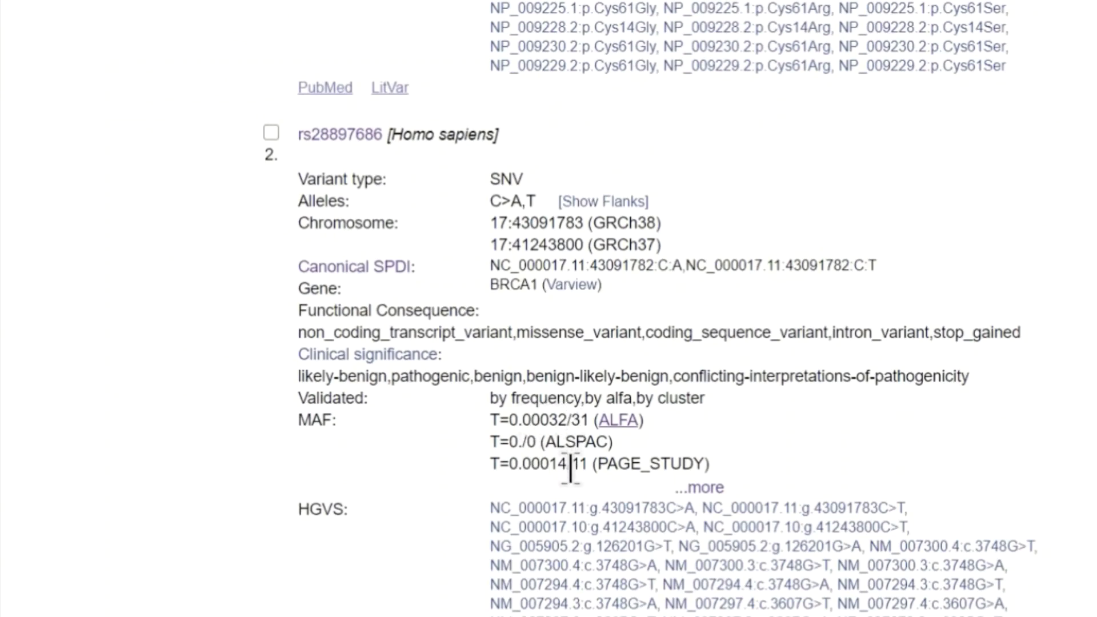
scroll(570, 468, up, 12)
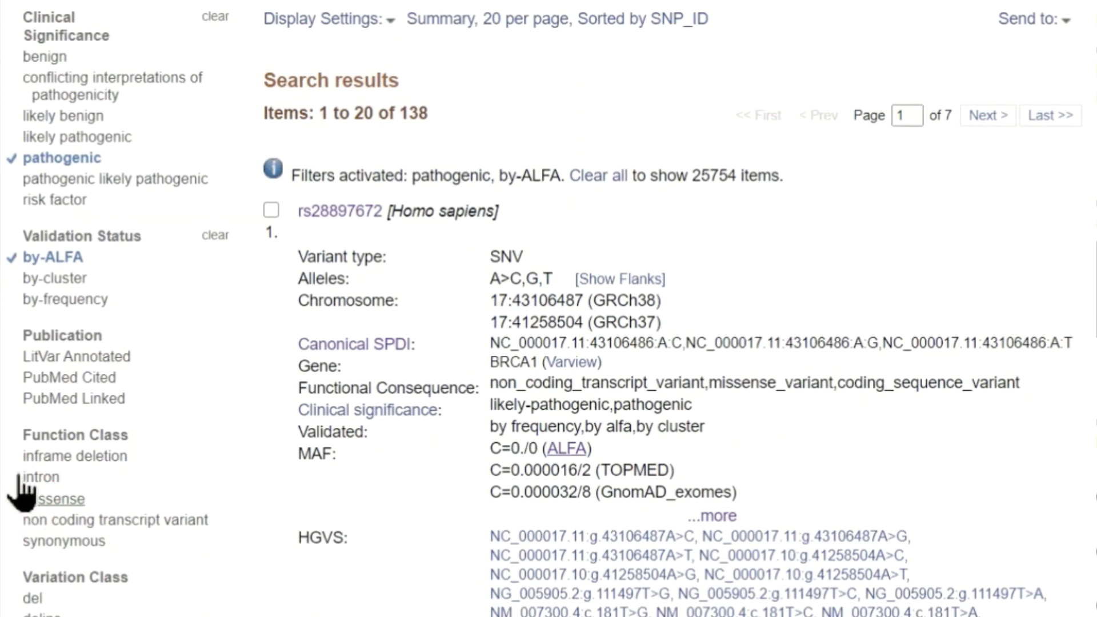
- Add the missense function-class filter for 60 results, then tick and untick rs28897672
click(19, 498)
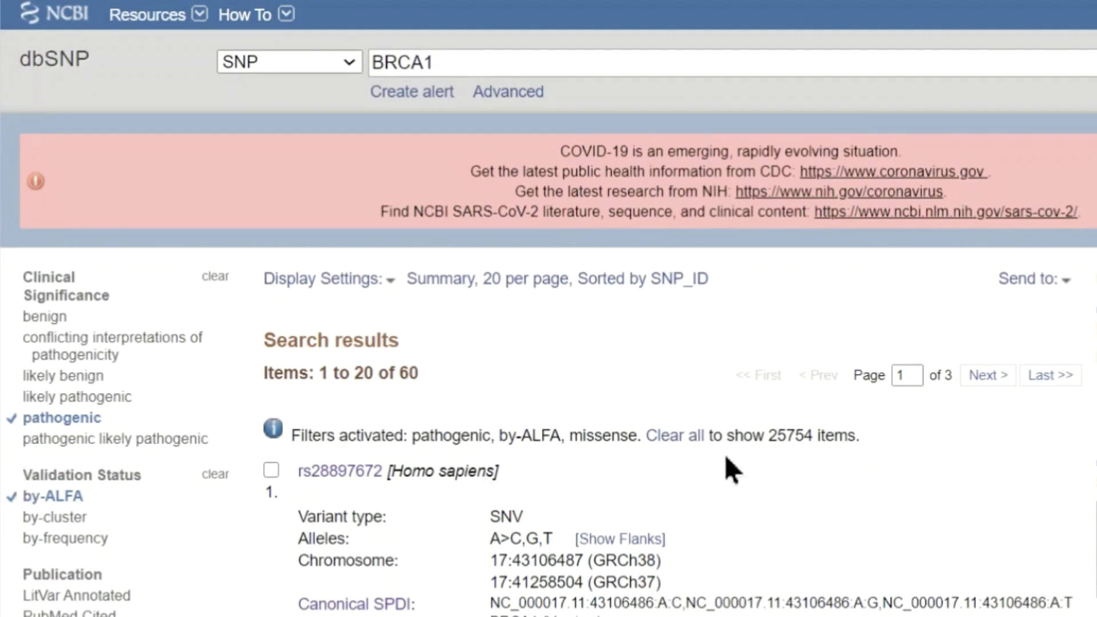
click(273, 471)
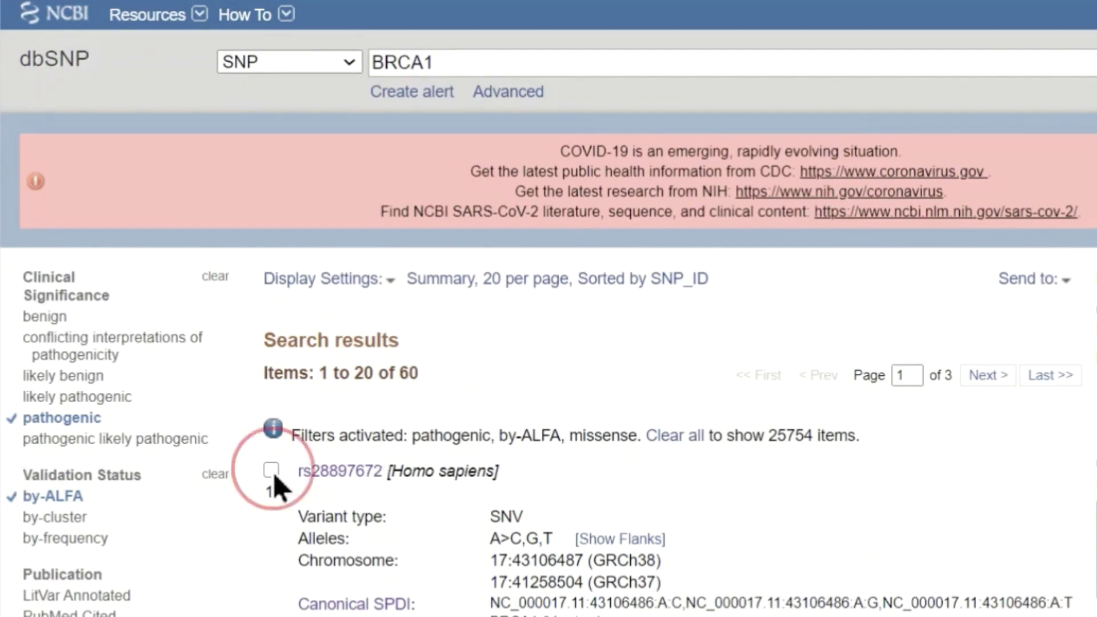
click(273, 471)
- Review the Send to File options for downloading 60 items, then close without downloading
click(1068, 286)
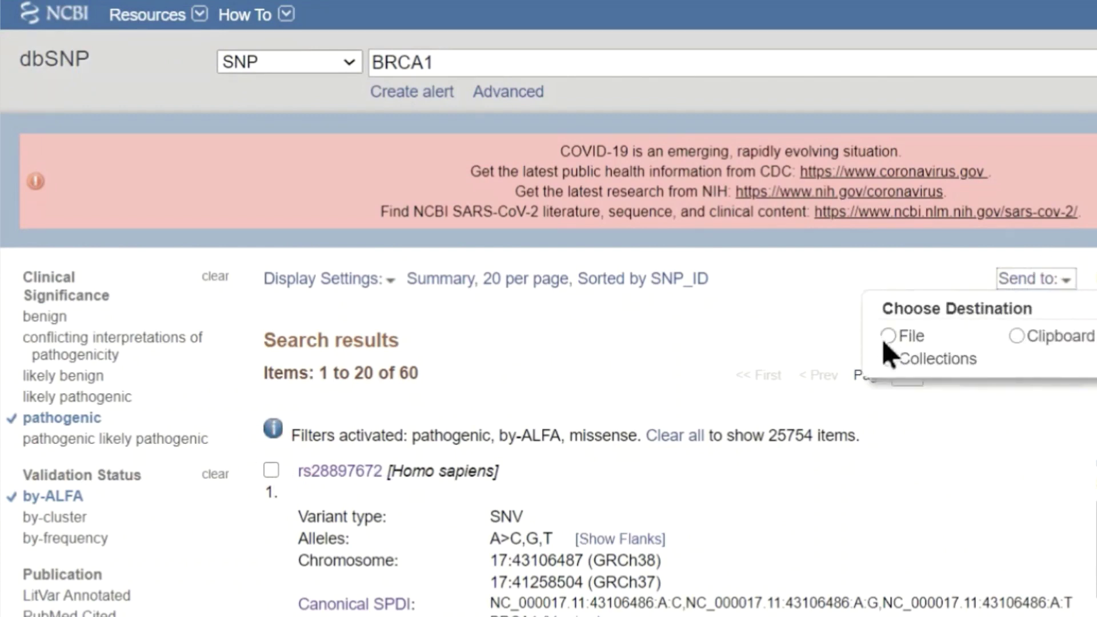
click(888, 335)
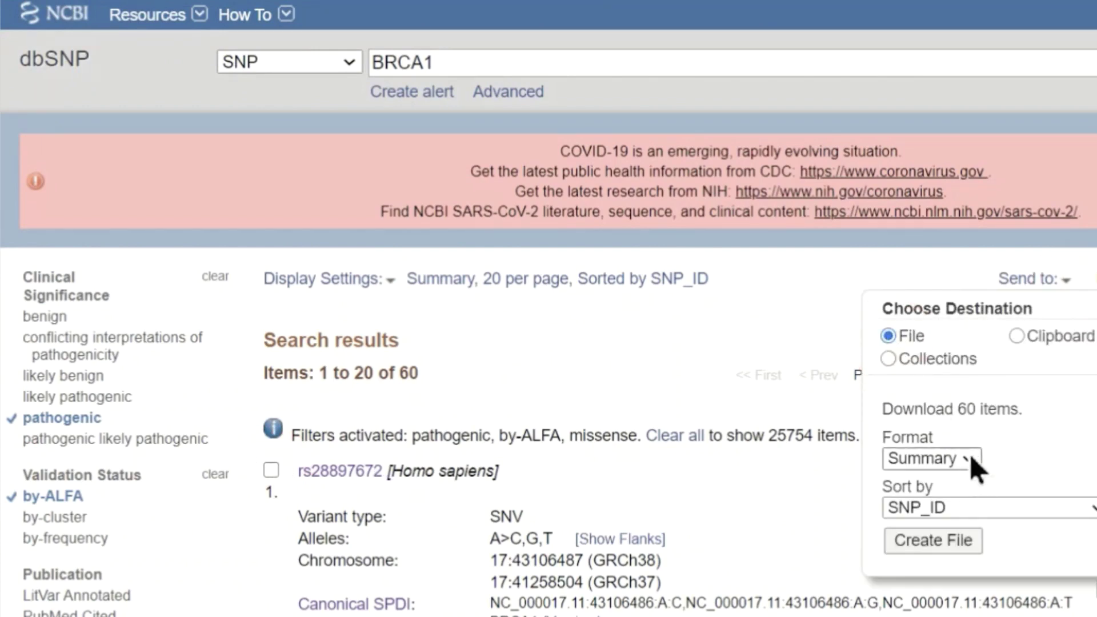
click(732, 347)
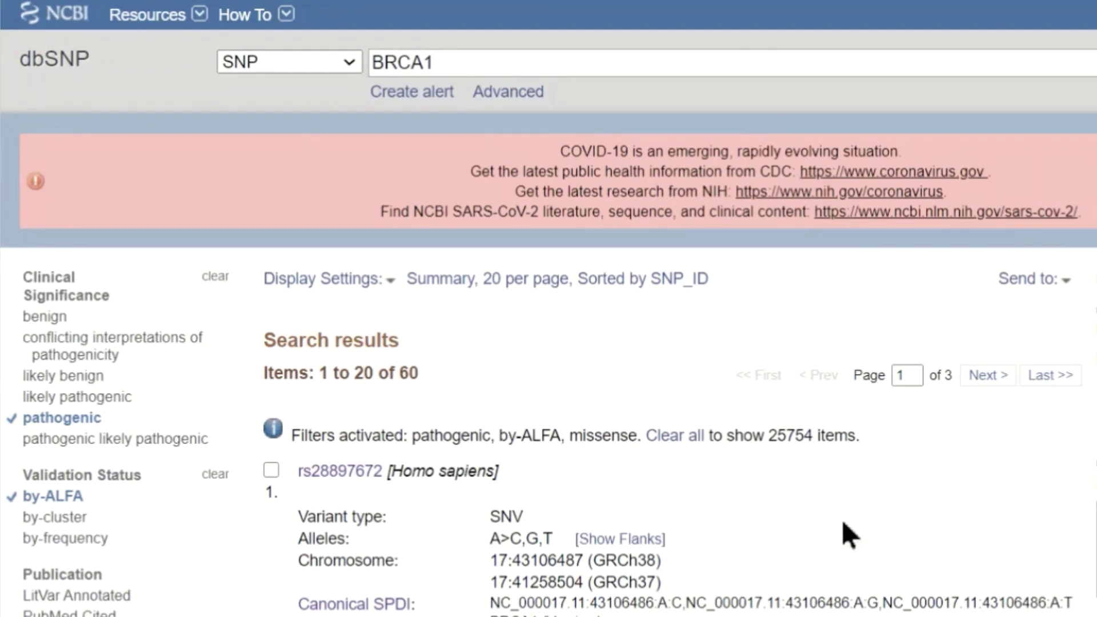
- Clear all filters to restore 25754 results, then open rs12516's ALFA frequency data
click(673, 441)
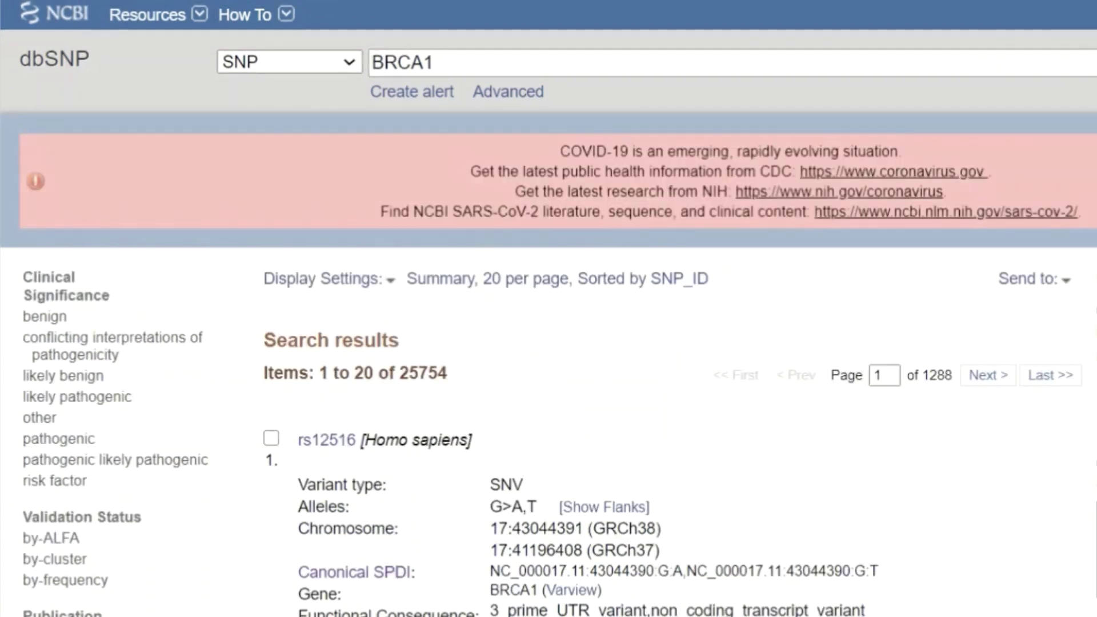
double_click(408, 372)
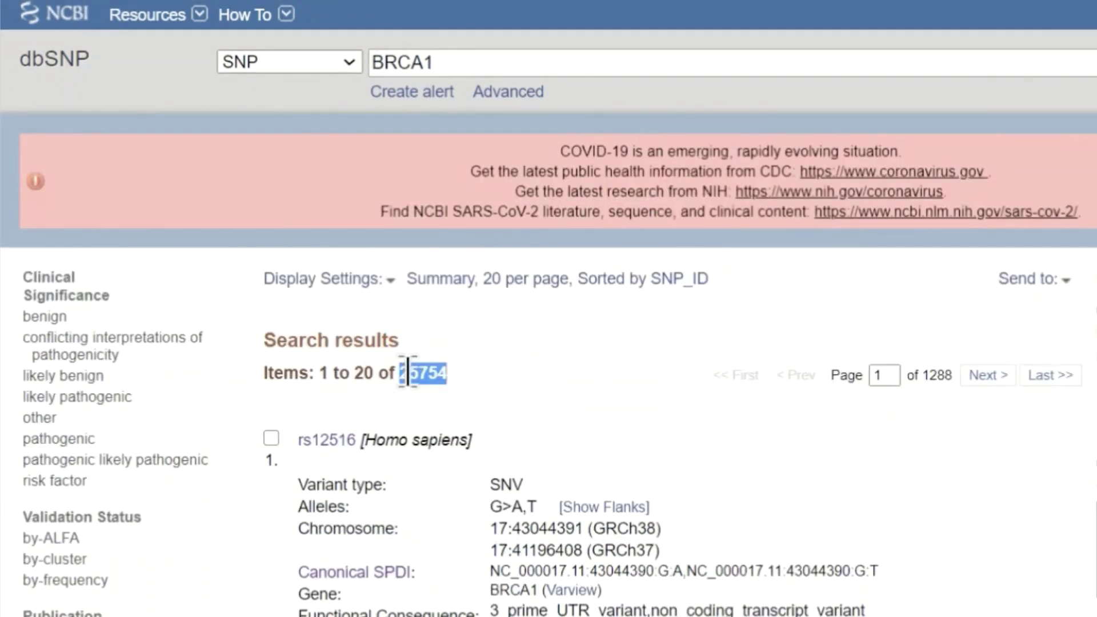
click(408, 373)
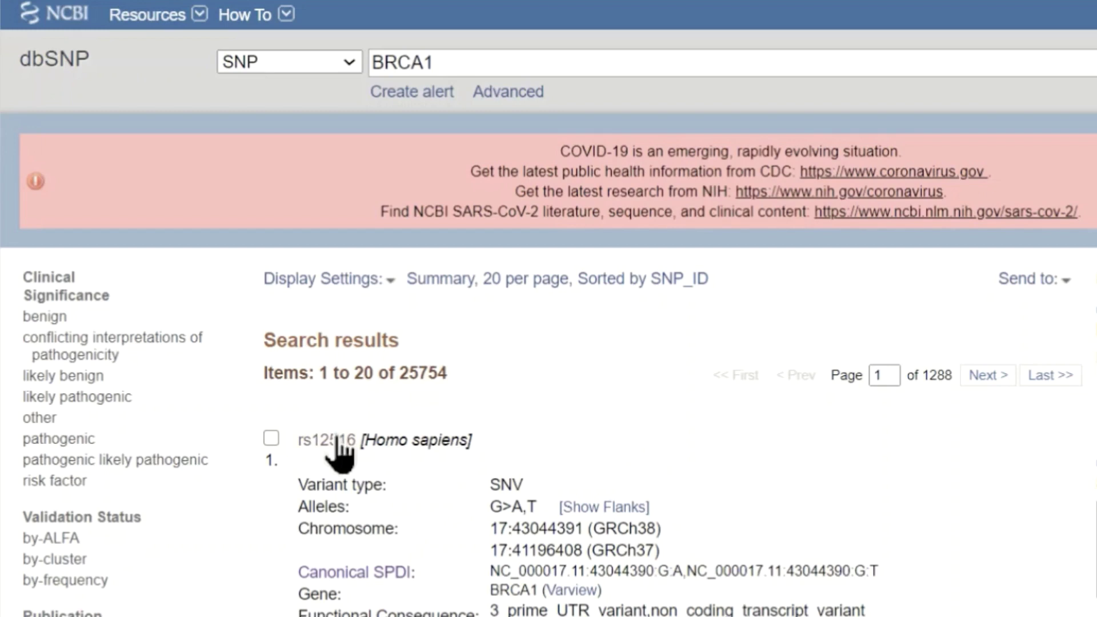
scroll(296, 502, down, 3)
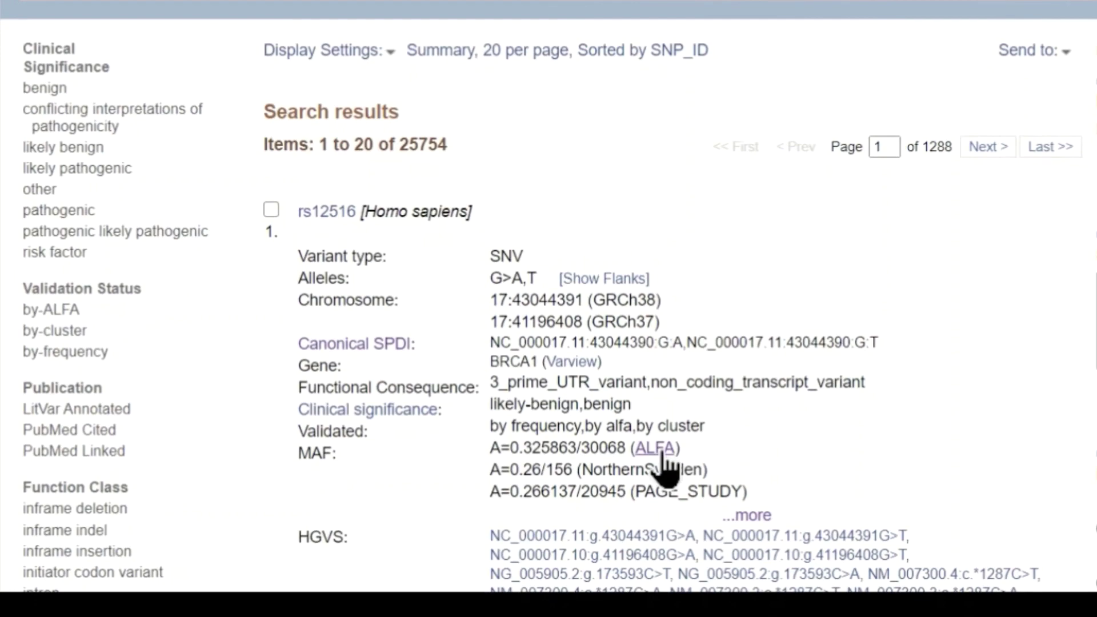
click(661, 454)
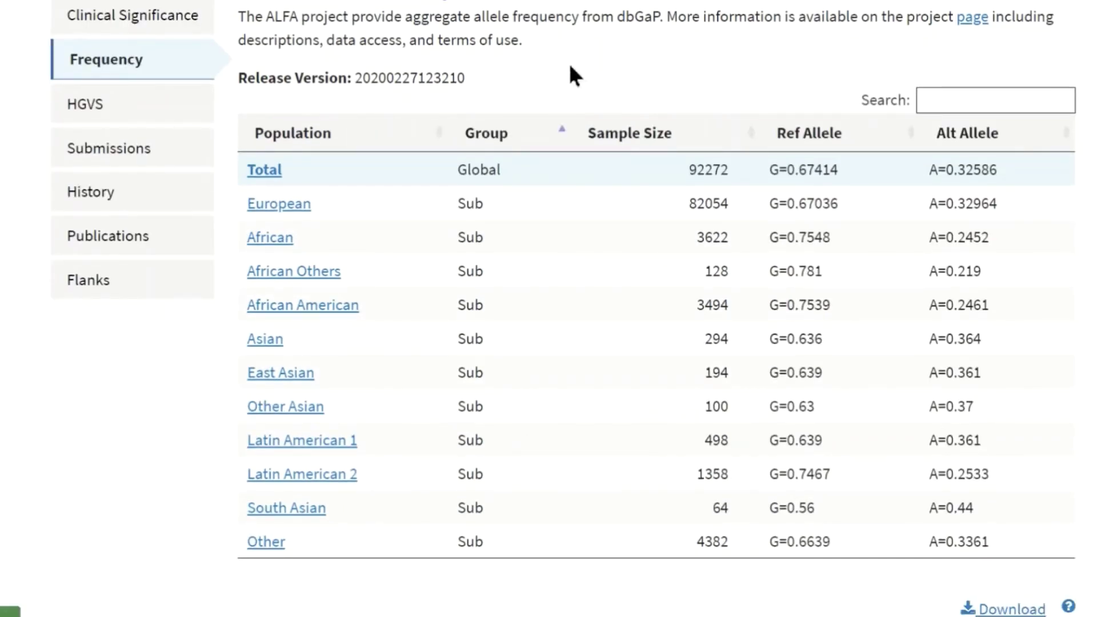
- Go to the Frequency section and highlight the Total row's Ref and Alt allele frequencies
click(194, 72)
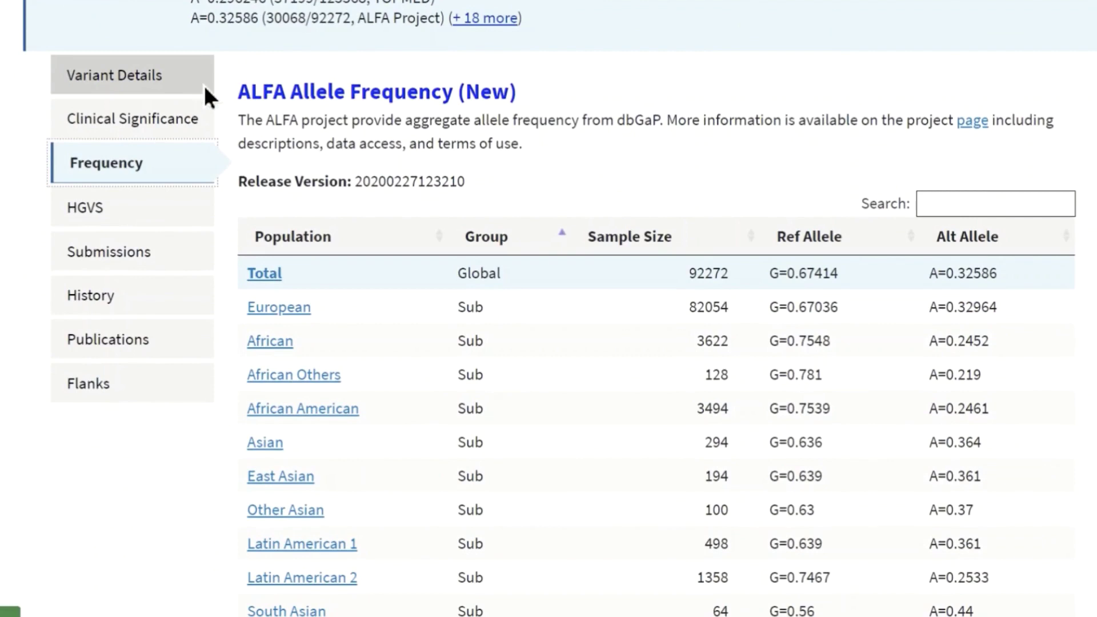
scroll(205, 88, down, 2)
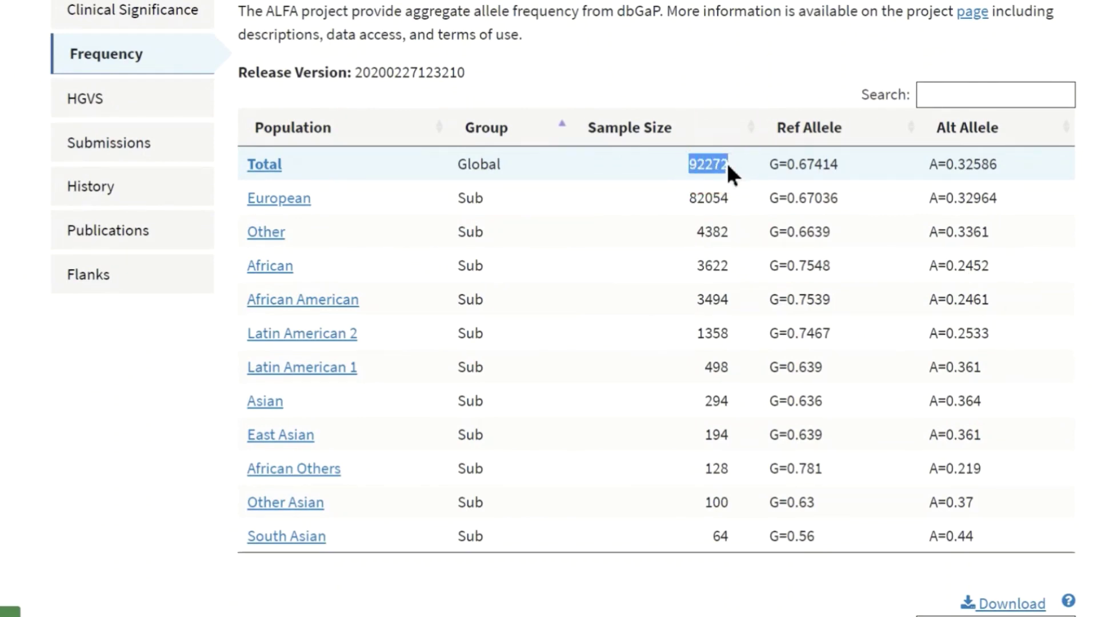
drag(767, 173, 858, 170)
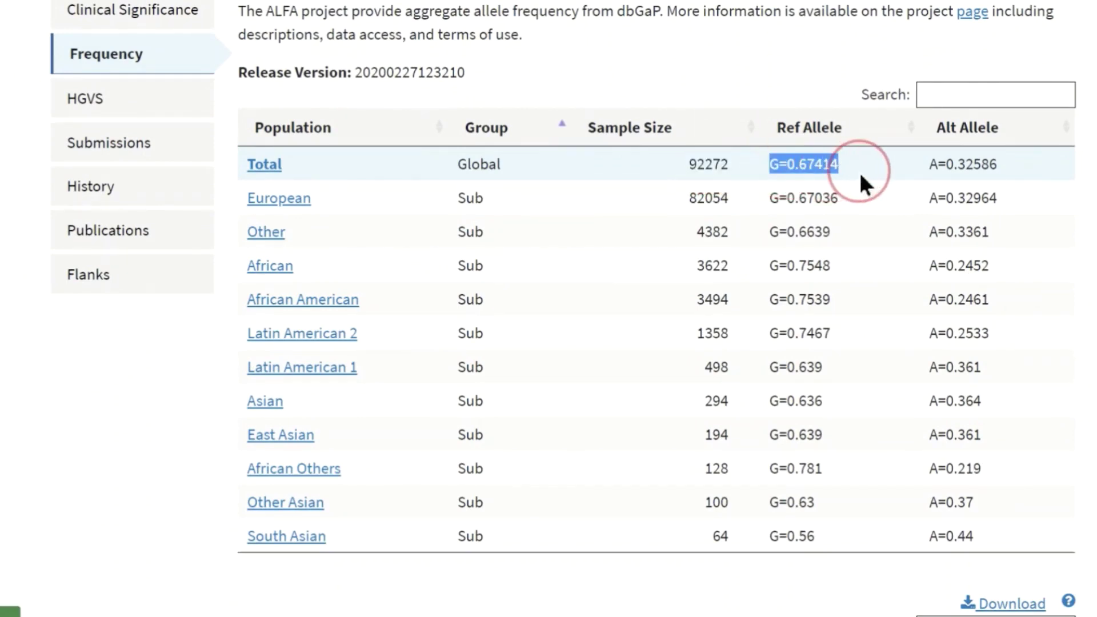
drag(929, 170, 1001, 171)
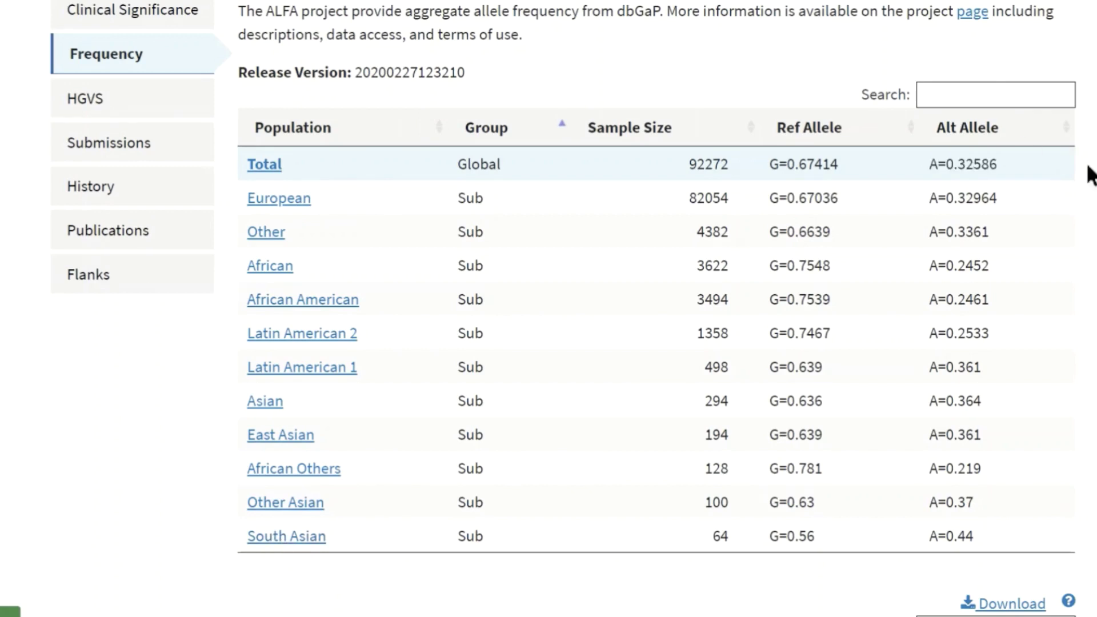
- Sort the ALFA table by Alt Allele, then Ref Allele, then Group so Total leads
click(993, 140)
click(823, 133)
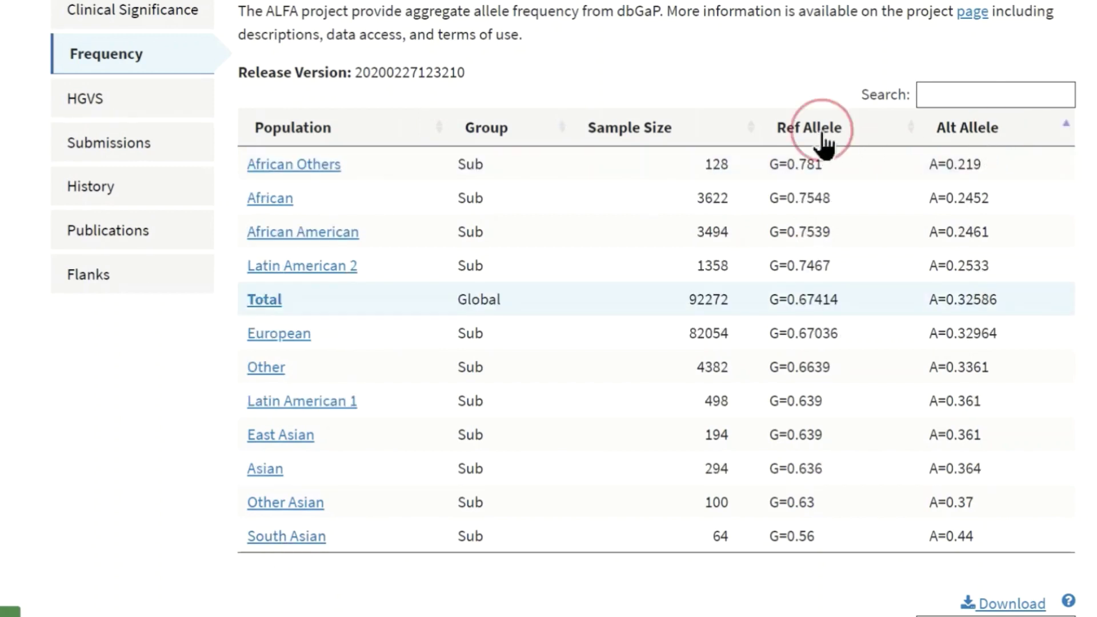
click(479, 134)
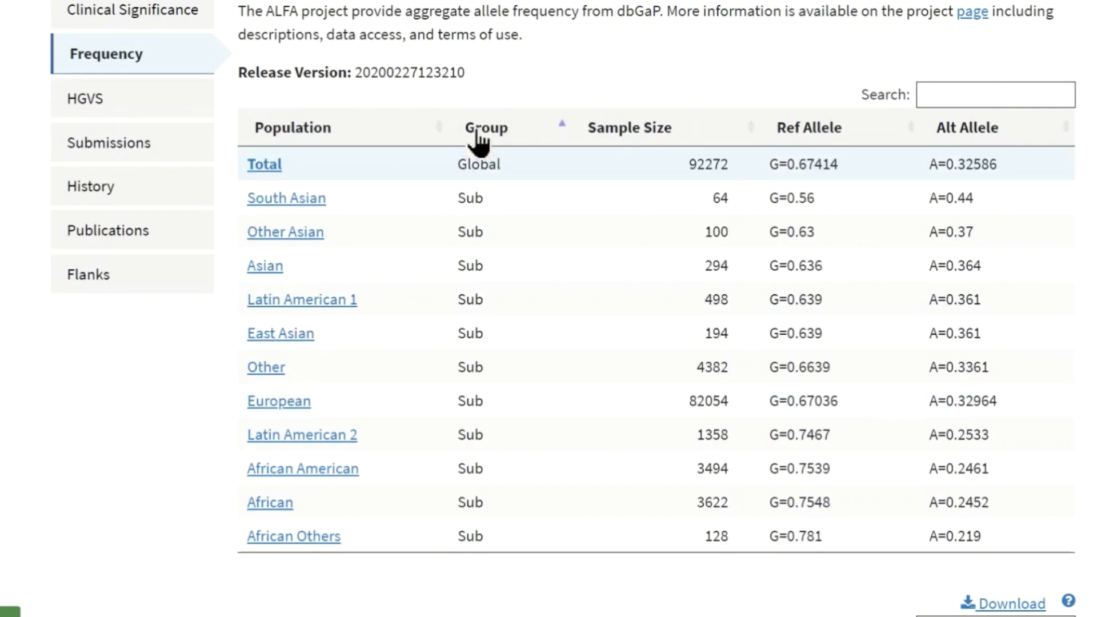
click(947, 90)
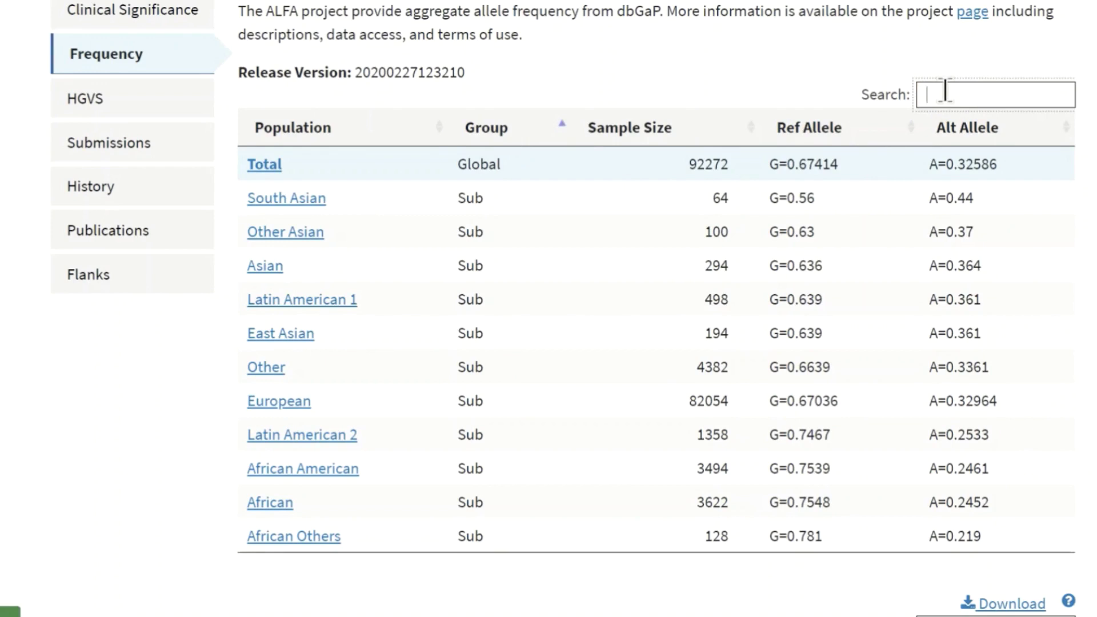
text(s)
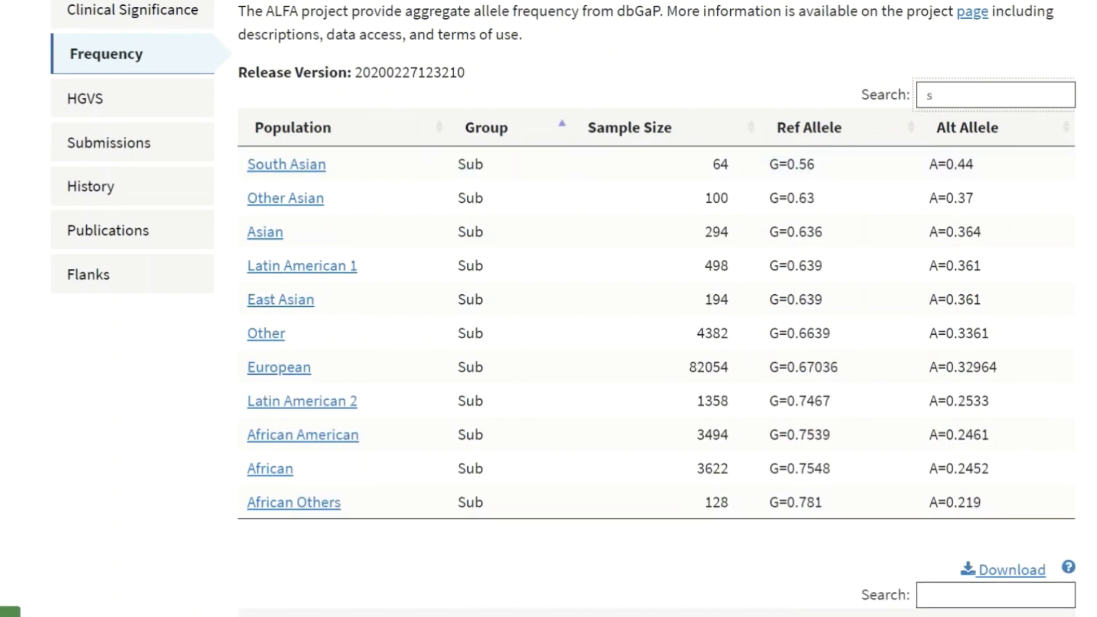
key(BackSpace)
text(afr)
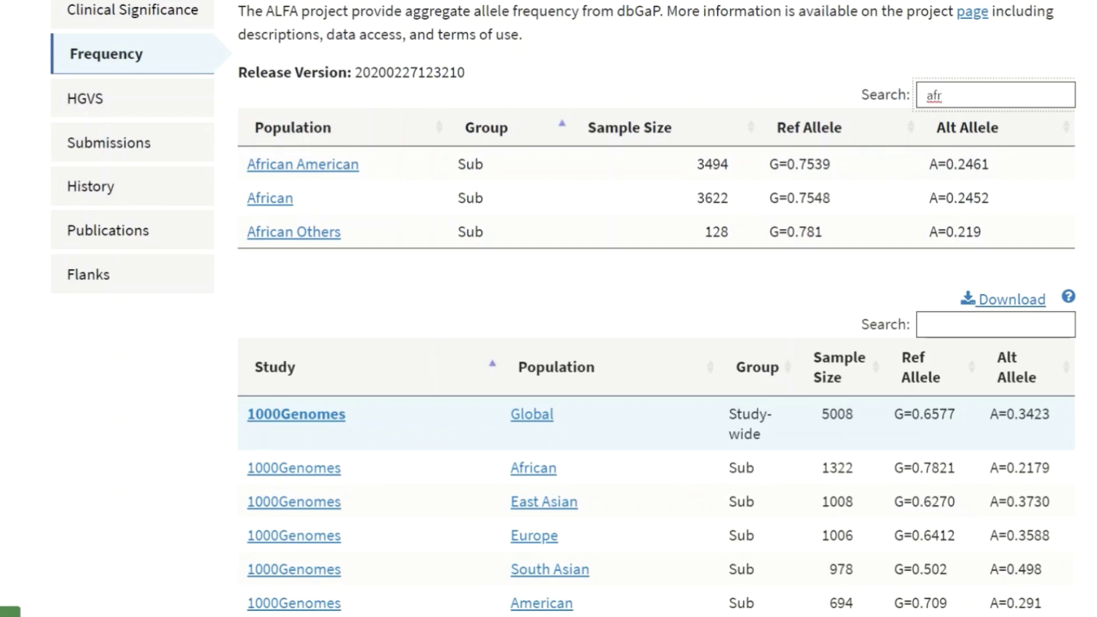
key(BackSpace)
key(BackSpace)
key(BackSpace)
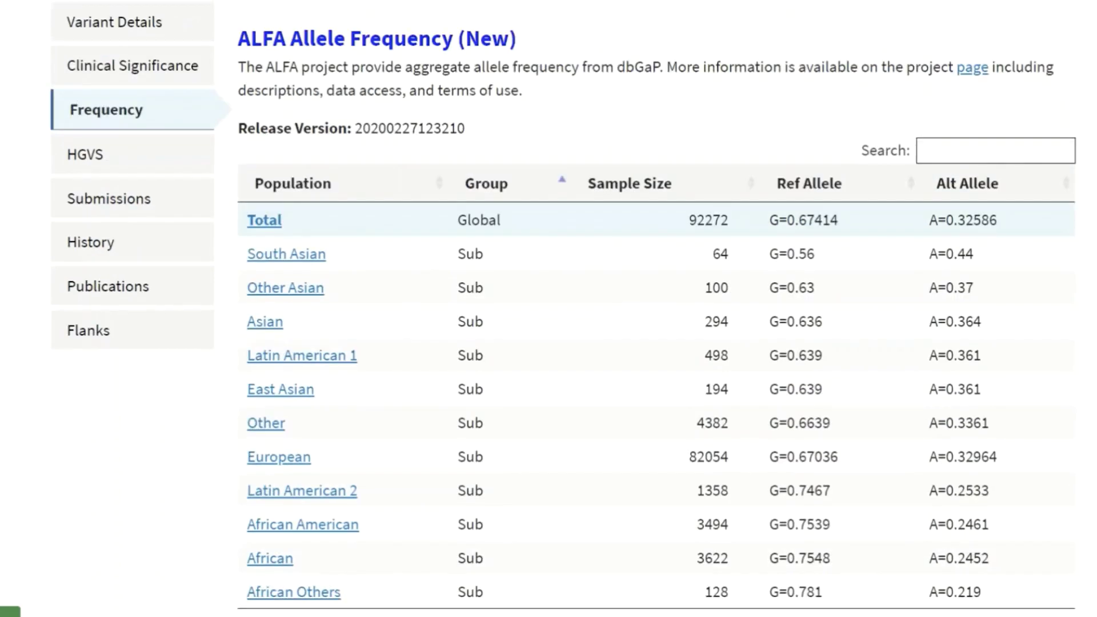
- Scroll down to the per-study table, starting with 1000Genomes Global: 5008 samples, A=0.3423
scroll(562, 305, down, 1)
scroll(562, 308, down, 5)
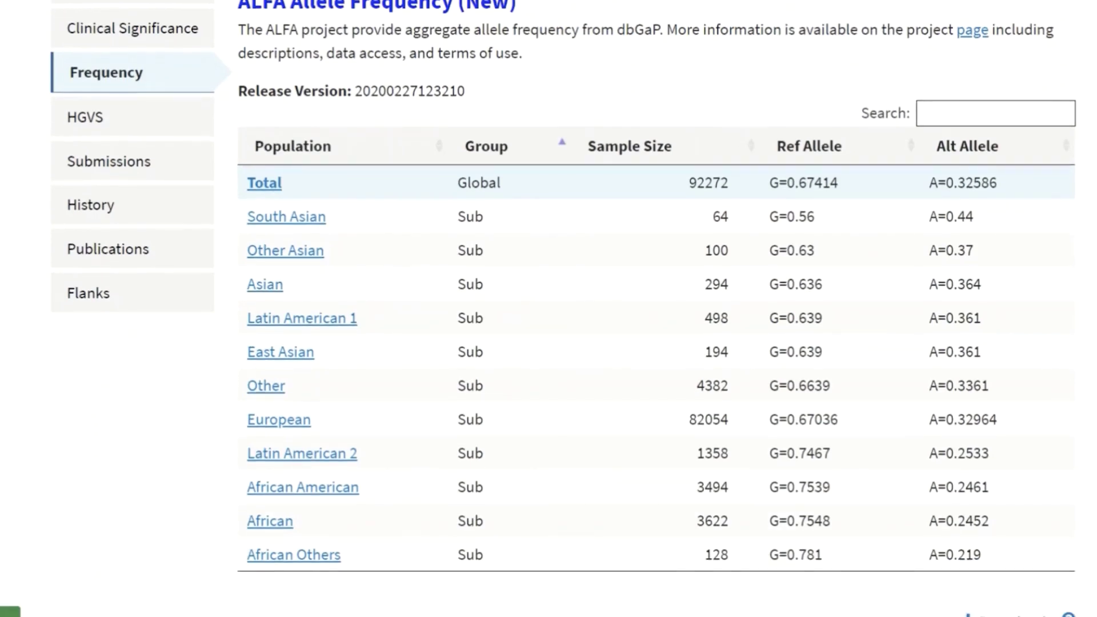
scroll(563, 308, down, 4)
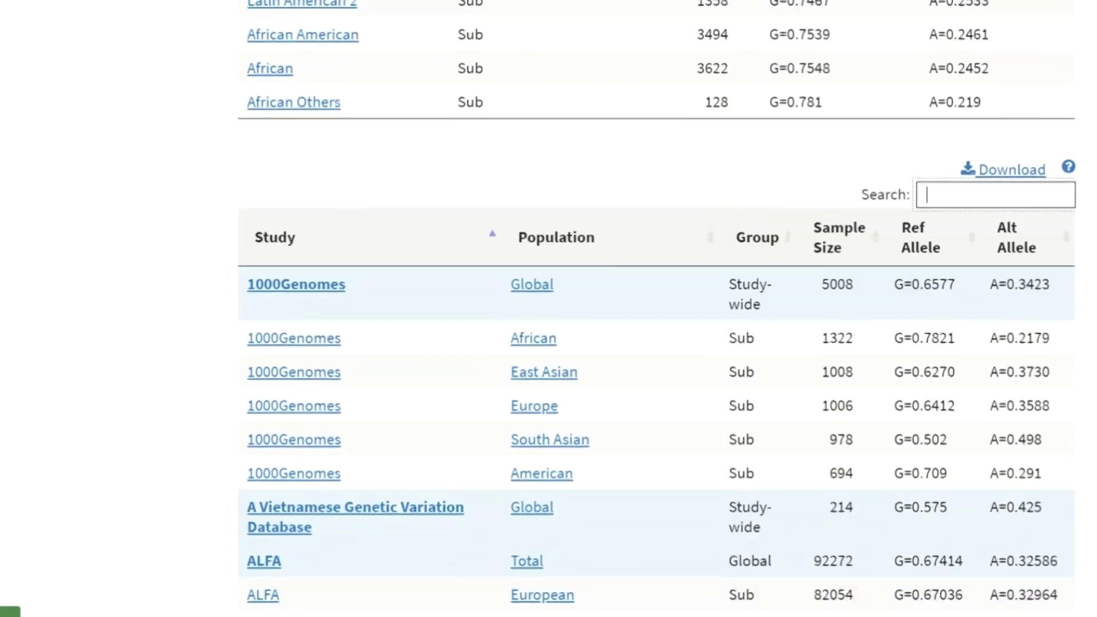
scroll(563, 309, down, 1)
scroll(563, 309, down, 2)
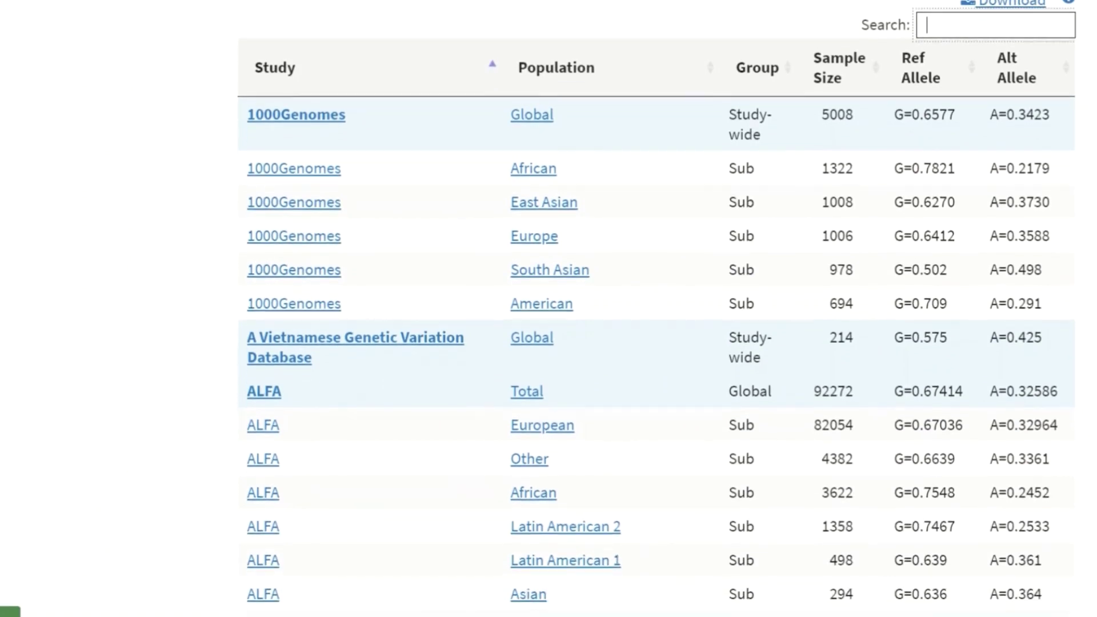
scroll(563, 309, down, 1)
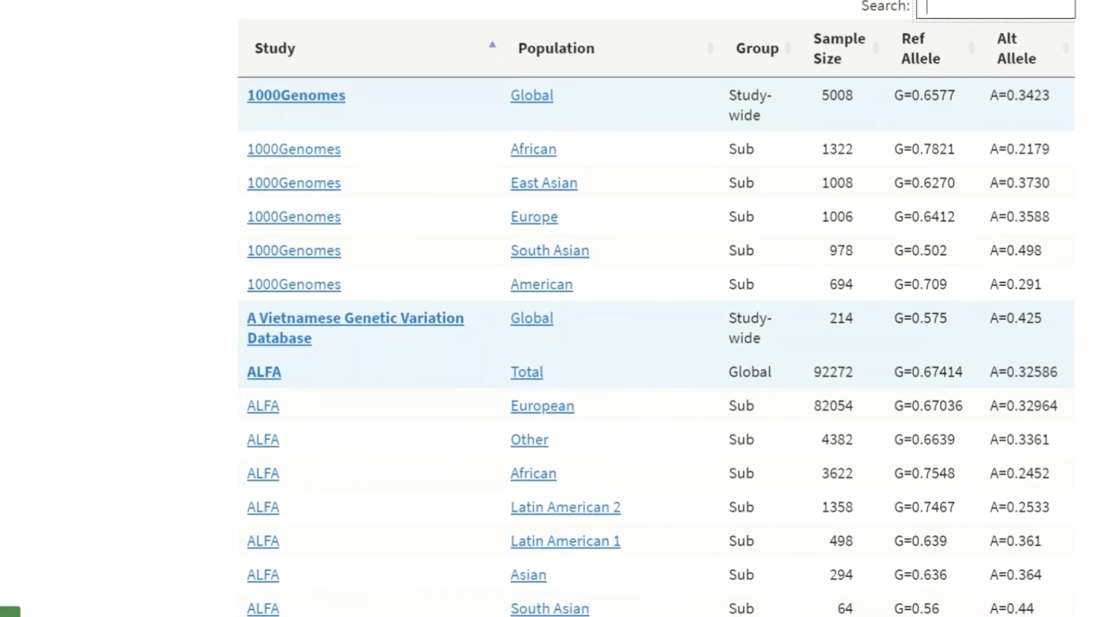
scroll(657, 308, down, 1)
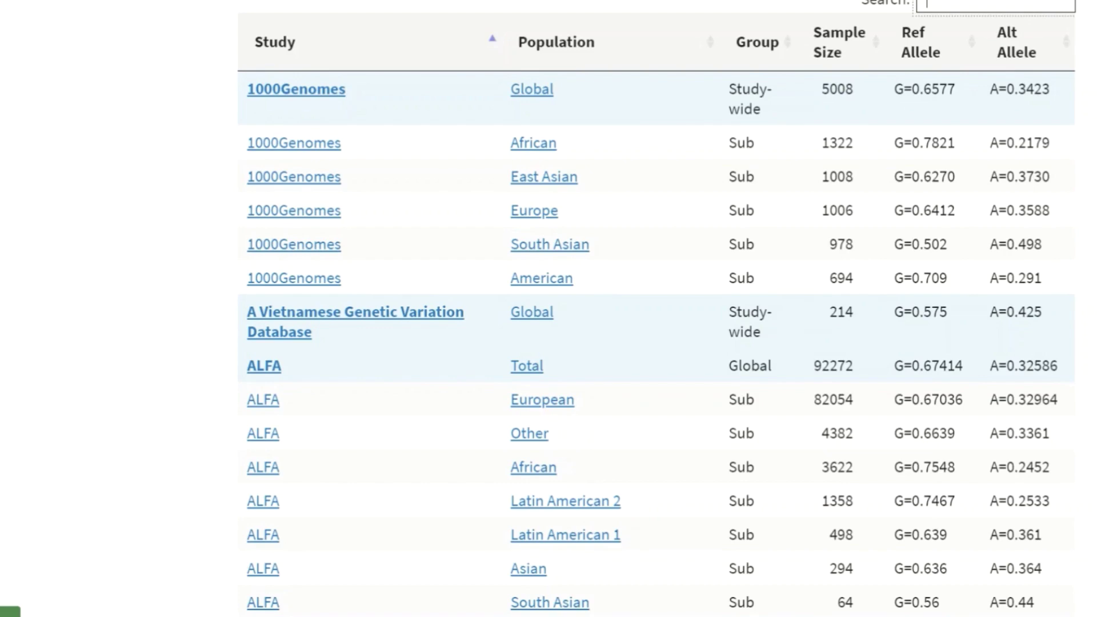
scroll(656, 309, down, 10)
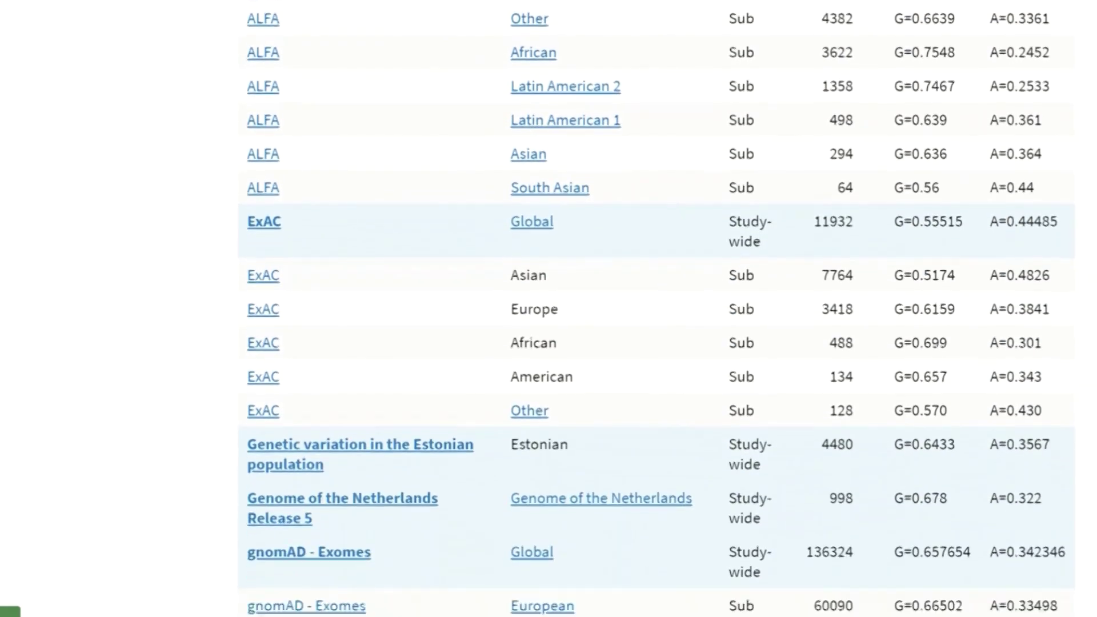
scroll(656, 309, down, 12)
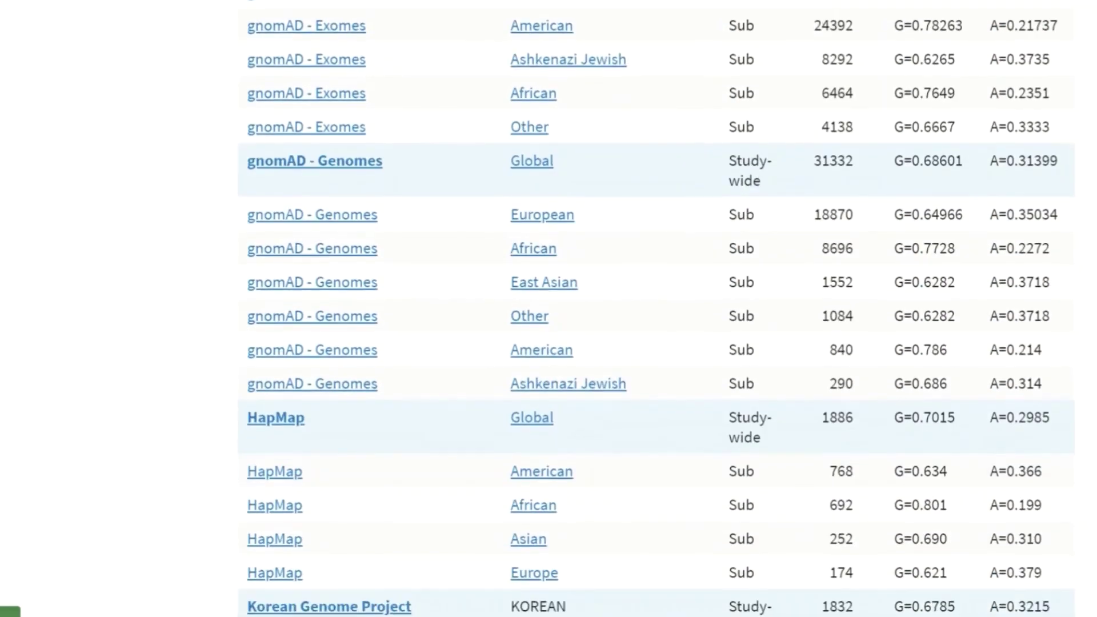
scroll(657, 308, down, 12)
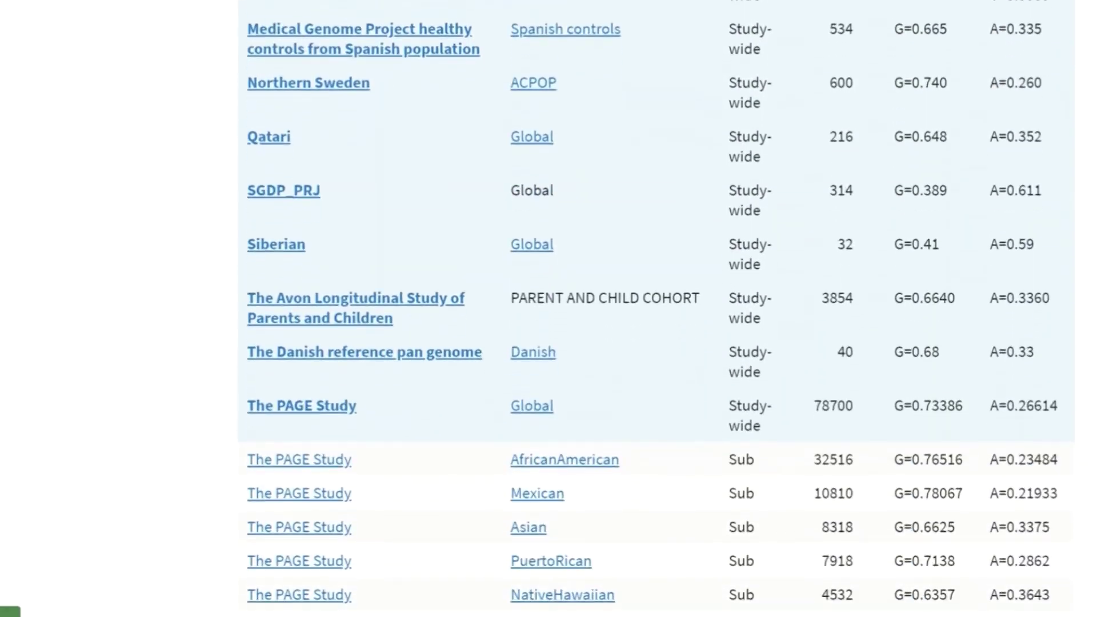
scroll(656, 309, up, 20)
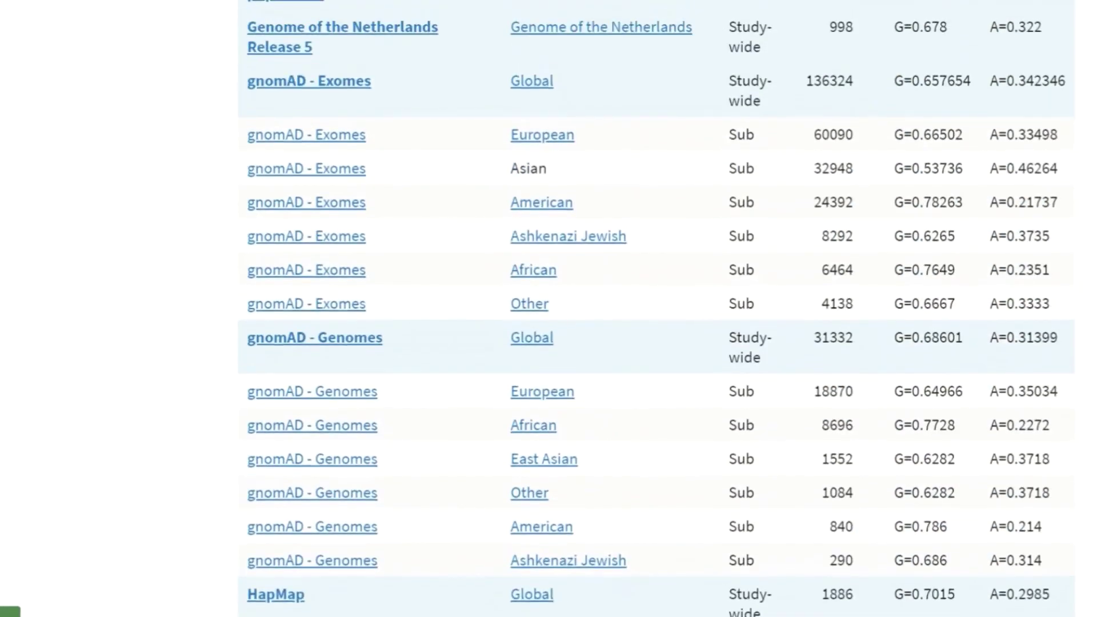
scroll(657, 309, up, 17)
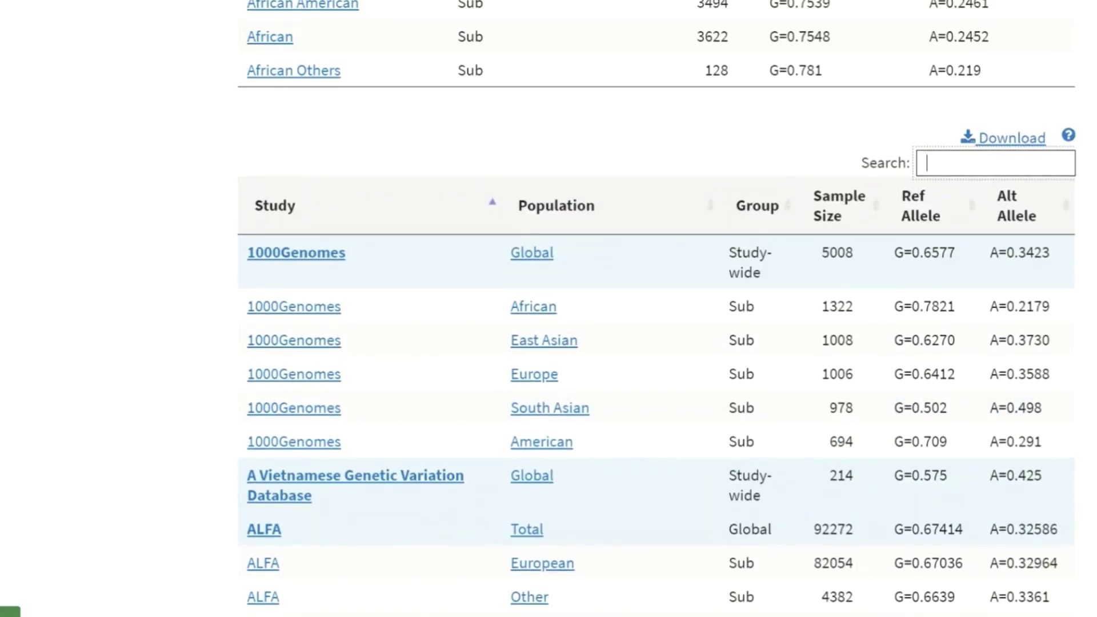
scroll(1015, 116, down, 1)
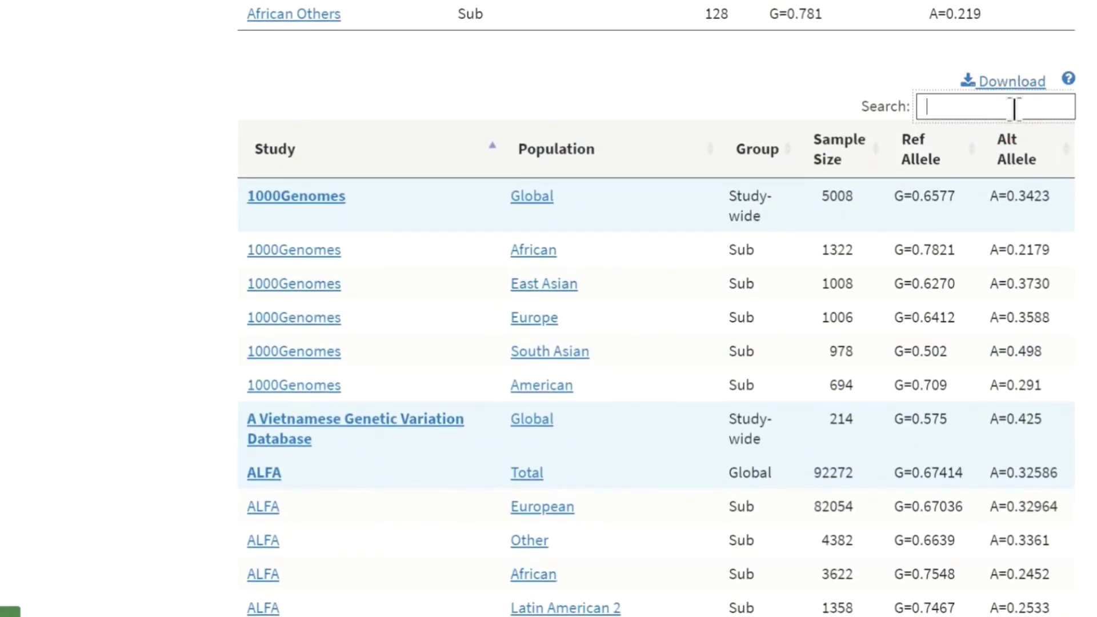
- Filter study frequencies by 'afr', clear the filter, download the table, and return to ALFA frequencies
text(afr)
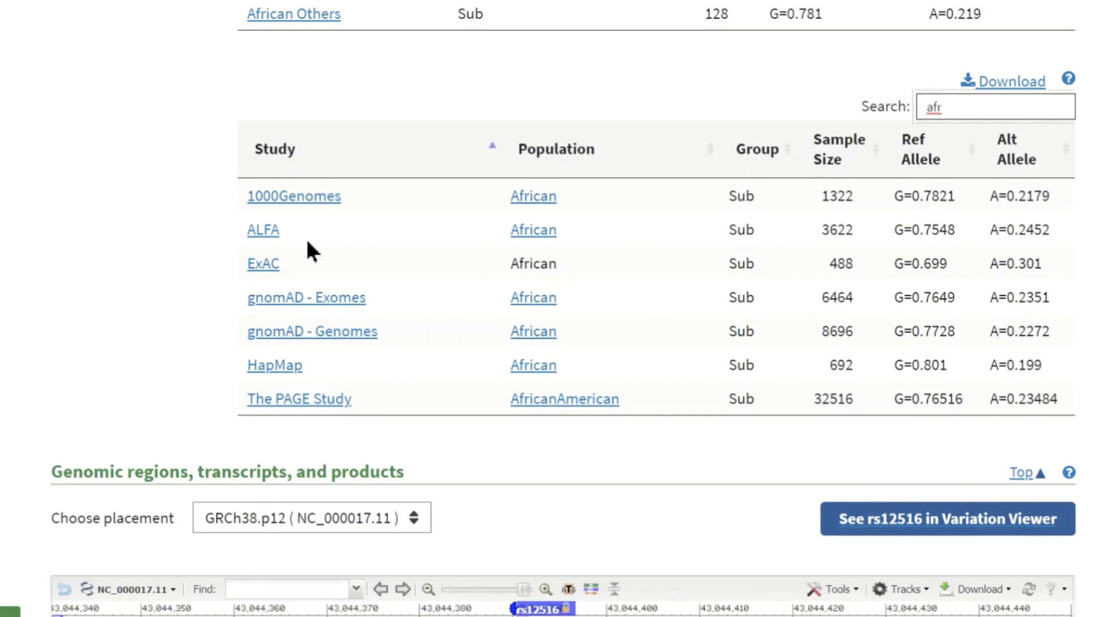
key(BackSpace)
key(BackSpace)
key(BackSpace)
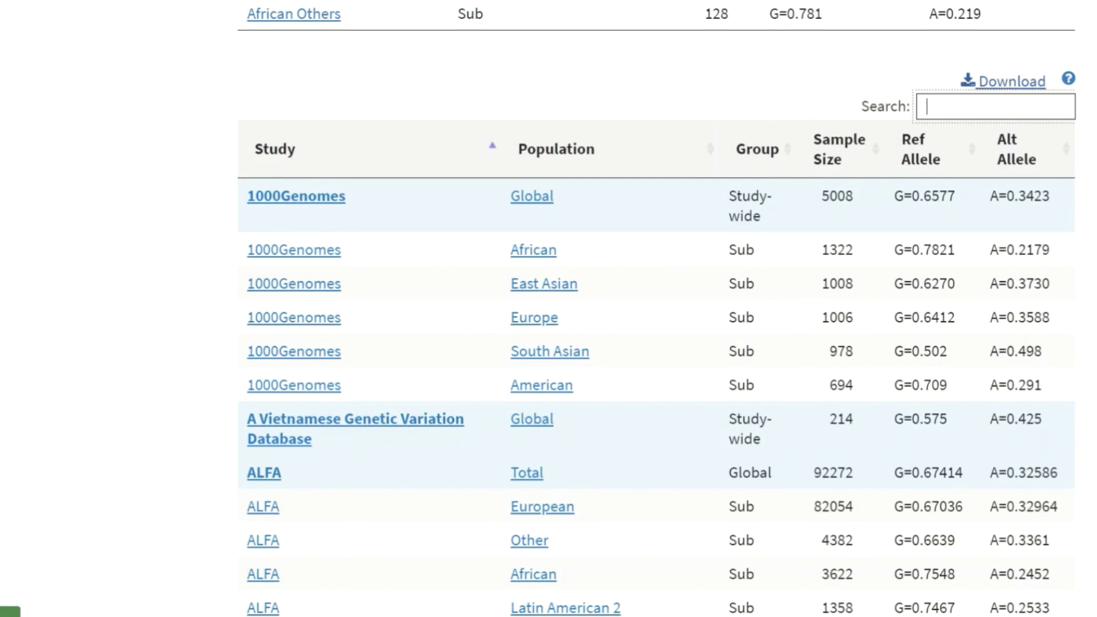
click(1011, 82)
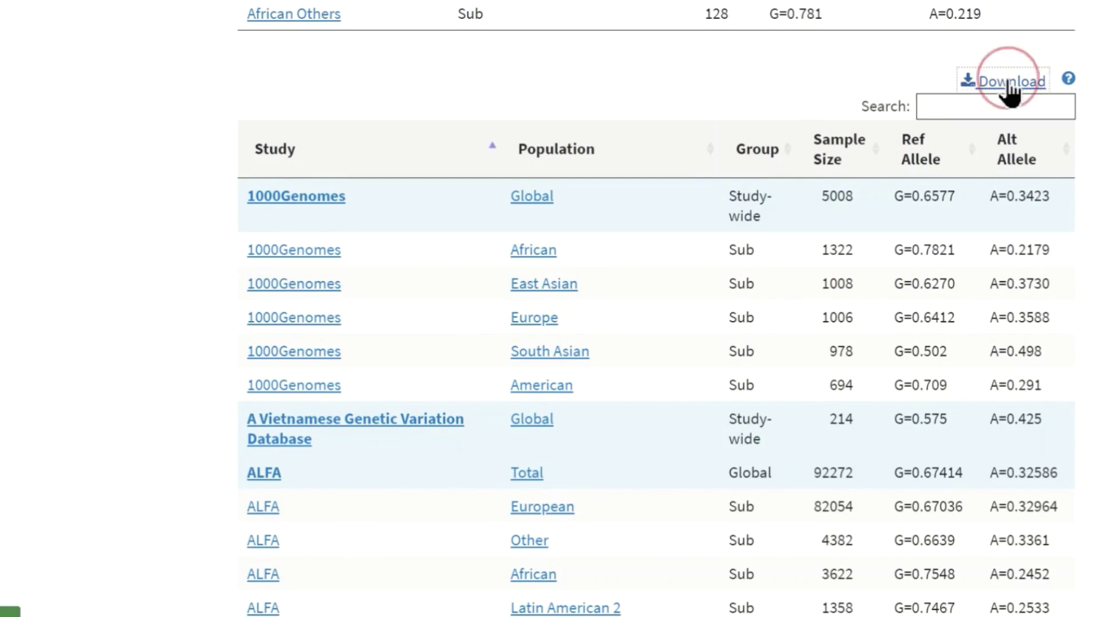
scroll(451, 323, up, 10)
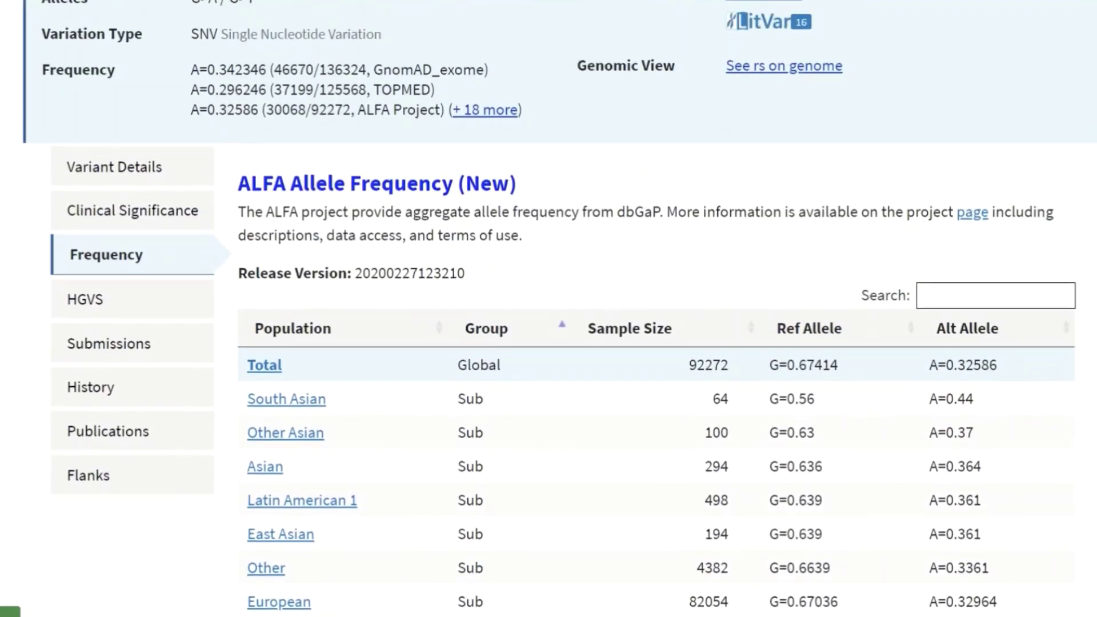
- Review rs12516's genomic placements in Variant Details, then view its Benign or Likely-Benign ClinVar records
scroll(452, 323, up, 1)
scroll(451, 323, up, 1)
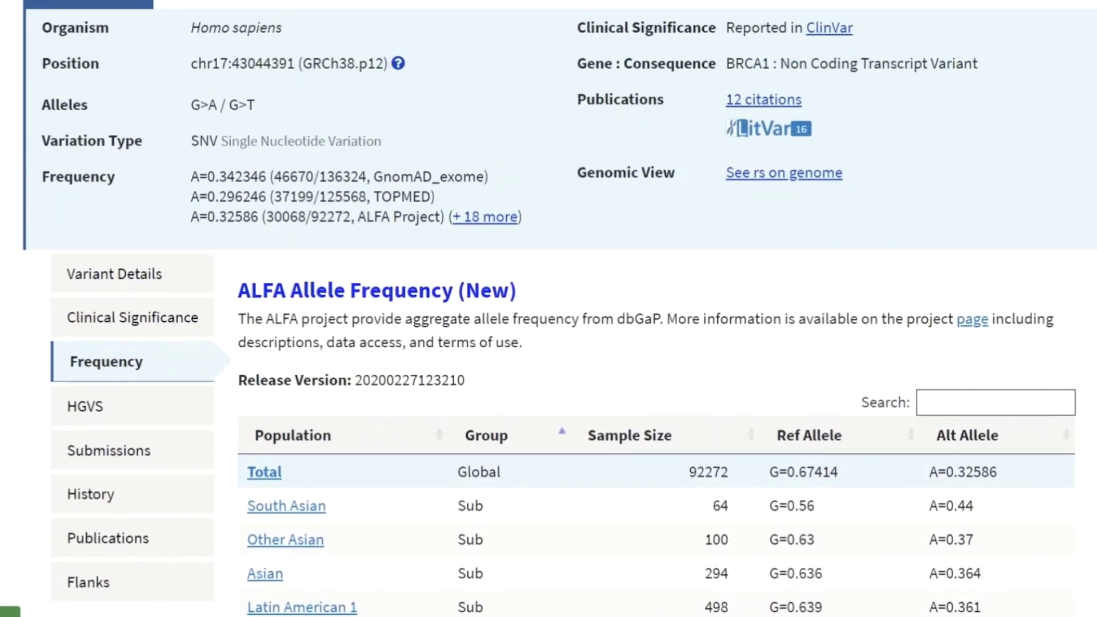
click(129, 277)
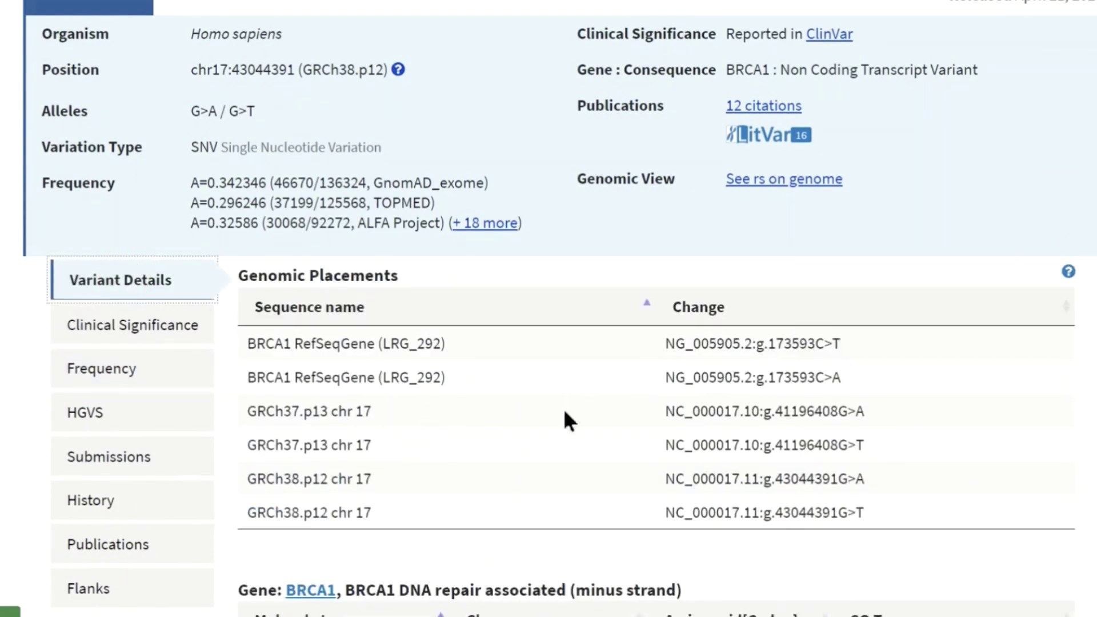
scroll(550, 451, down, 3)
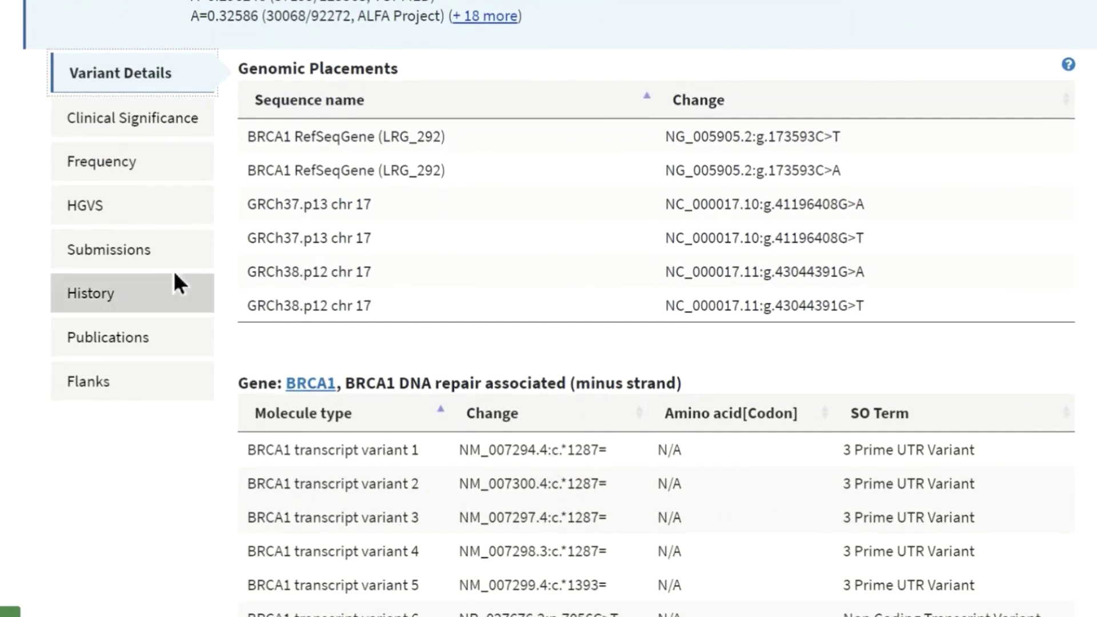
click(105, 120)
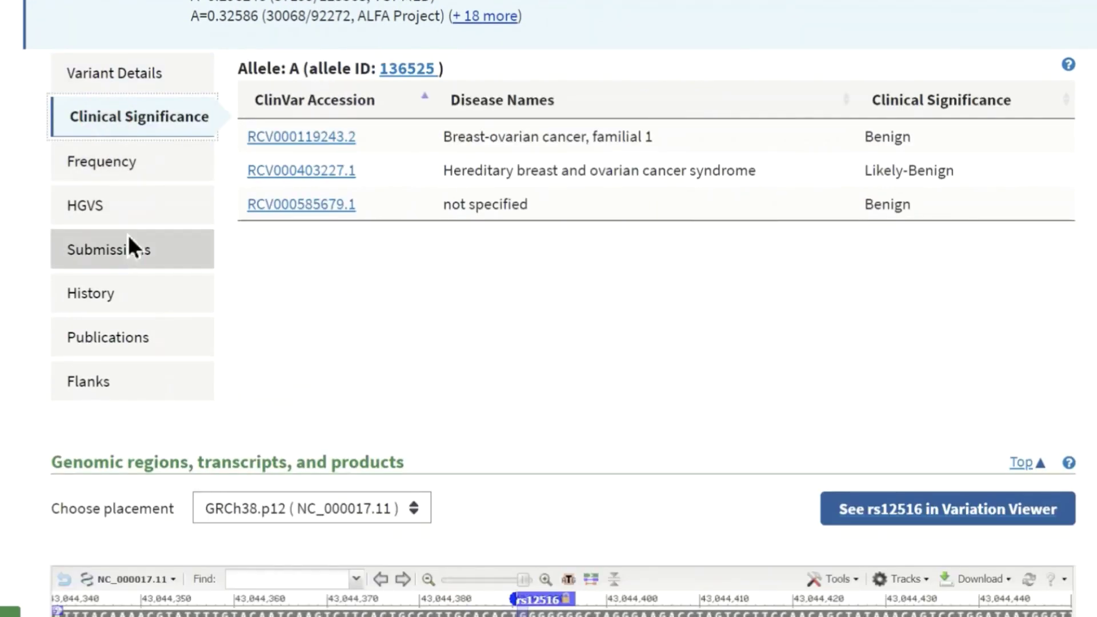
- Browse the publications citing rs12516, then retrieve its flanking sequence at 100 nt length
click(126, 326)
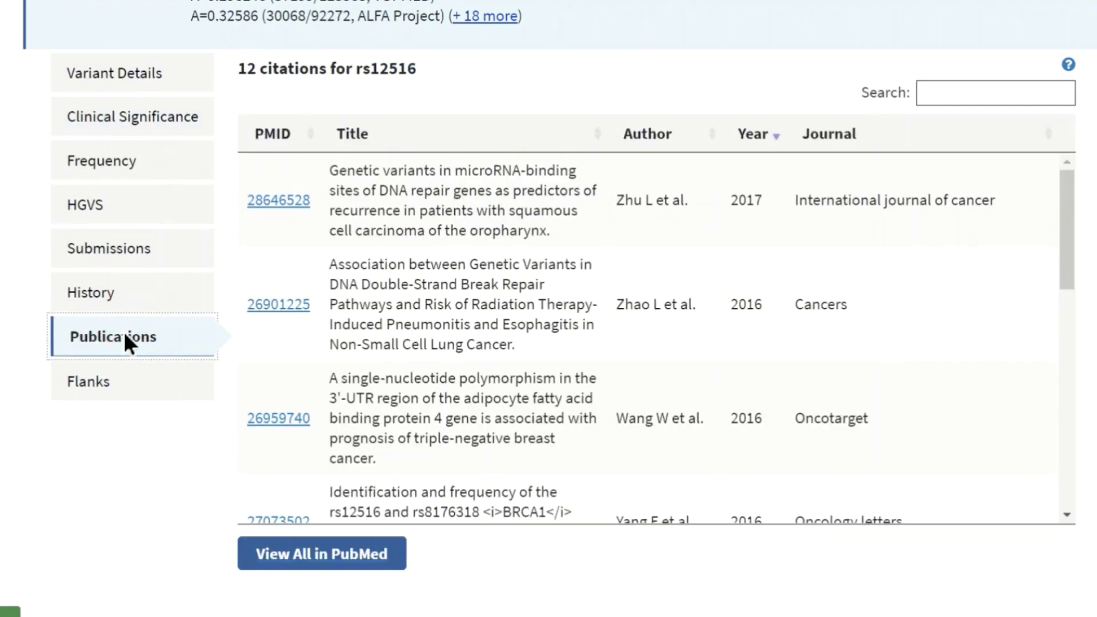
click(117, 369)
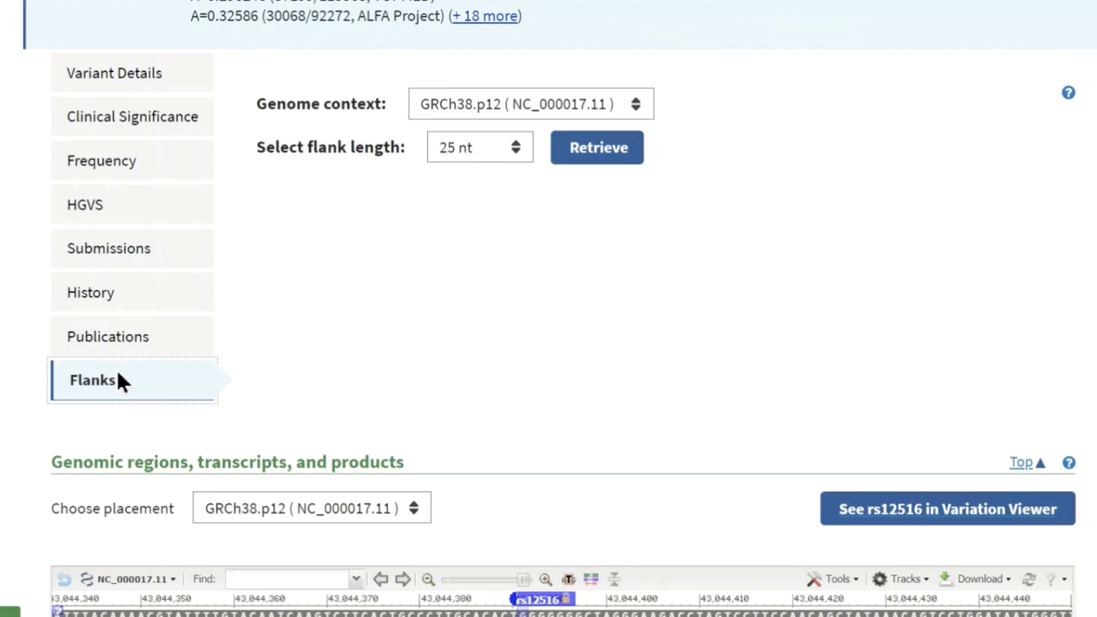
click(513, 148)
key(Down)
key(Down)
click(605, 155)
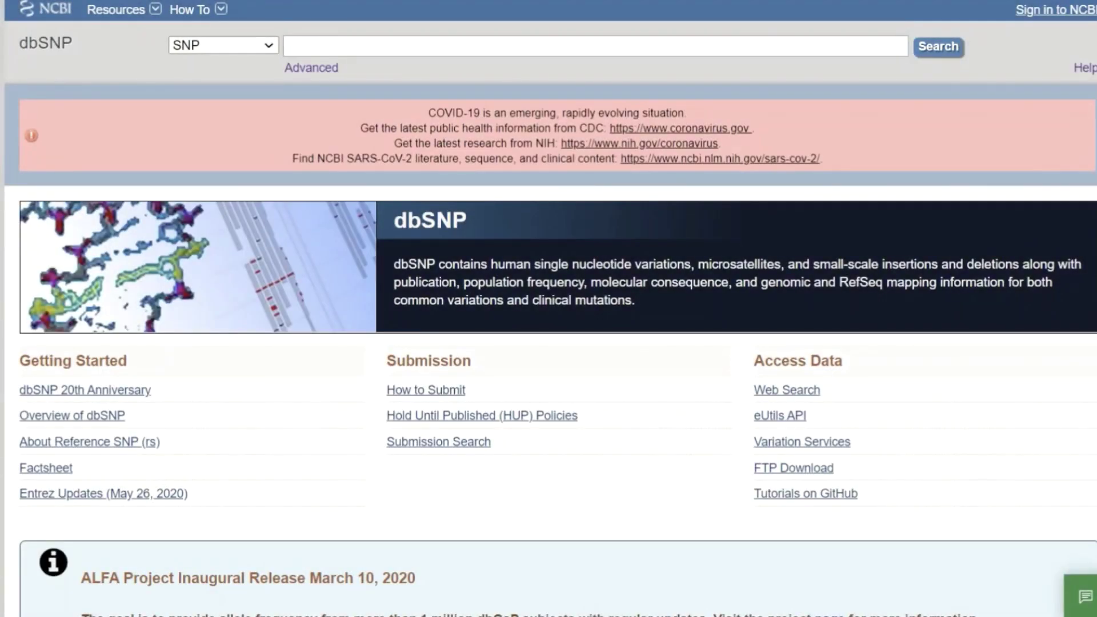
- Scroll down the dbSNP home page and open the 'ALFA: Allele Frequency Aggregator' page
scroll(548, 309, down, 5)
scroll(548, 308, down, 2)
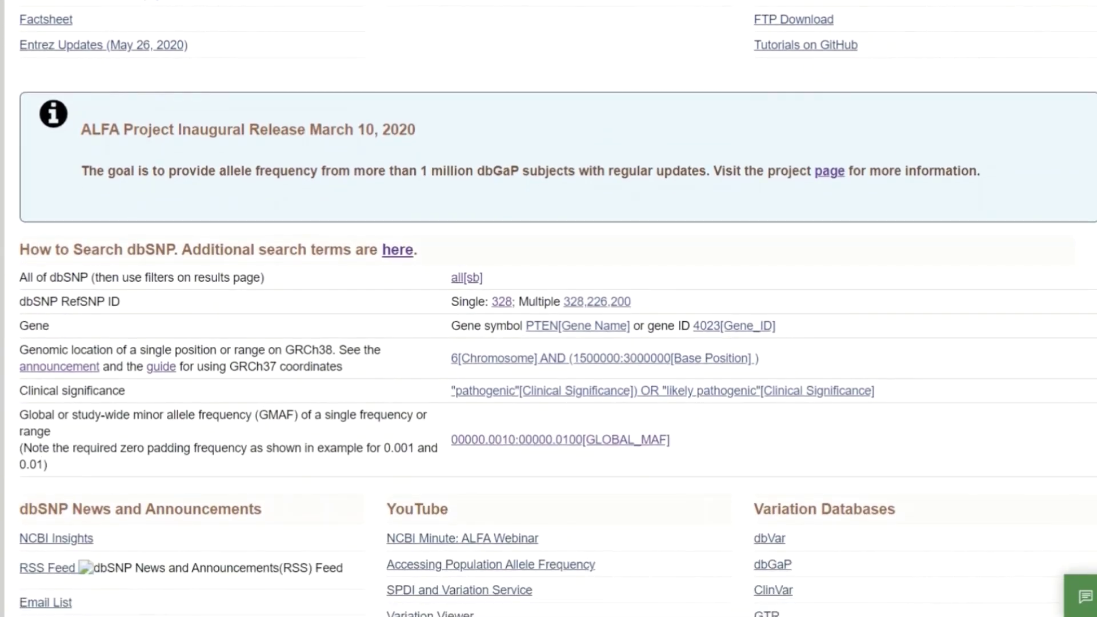
scroll(933, 306, down, 1)
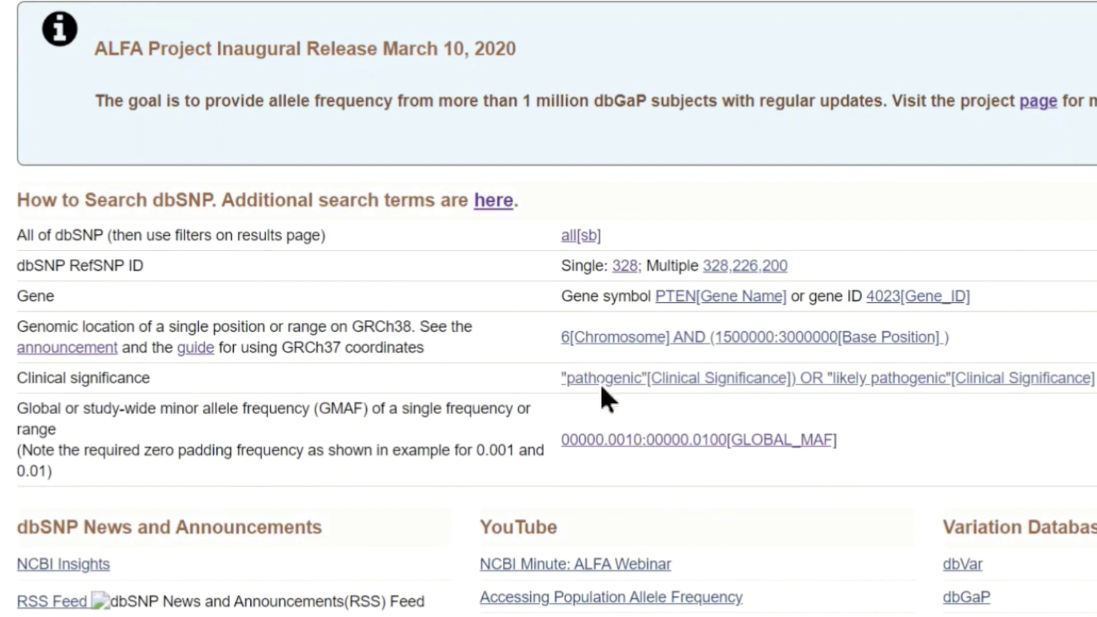
click(491, 201)
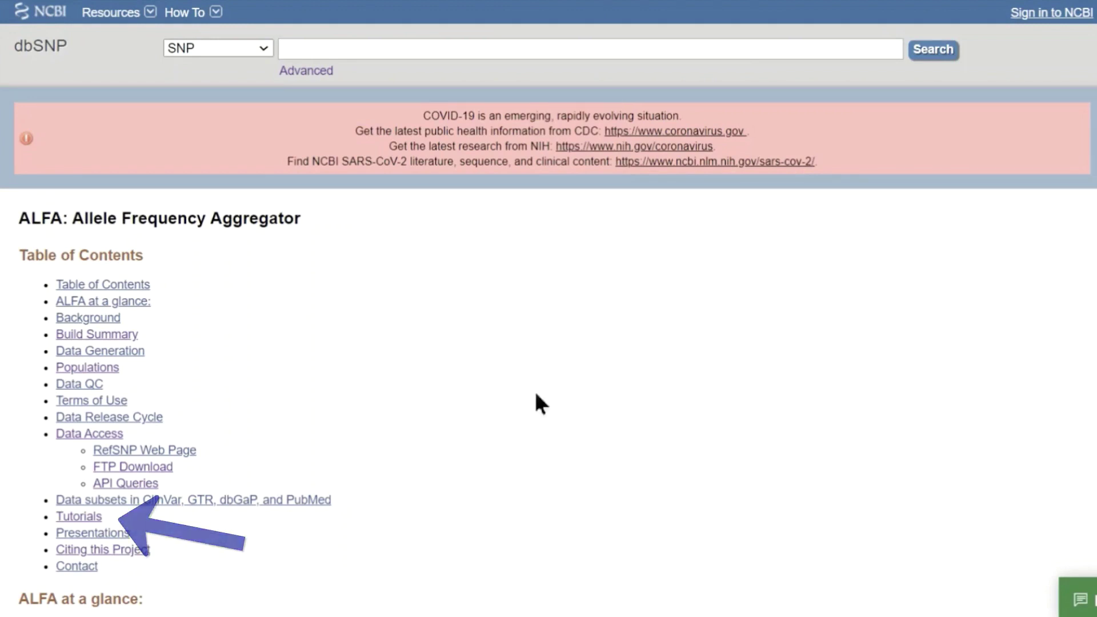
- Go to the ALFA Tutorials section and open the Query by Gene ID notebook (by_gene.ipynb)
click(84, 516)
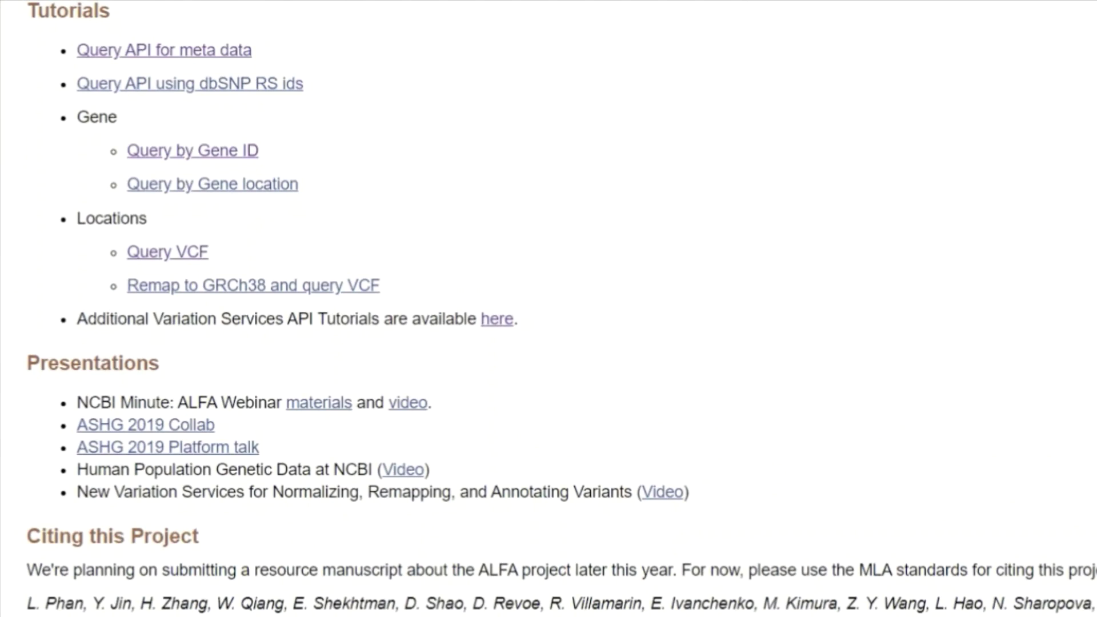
click(210, 153)
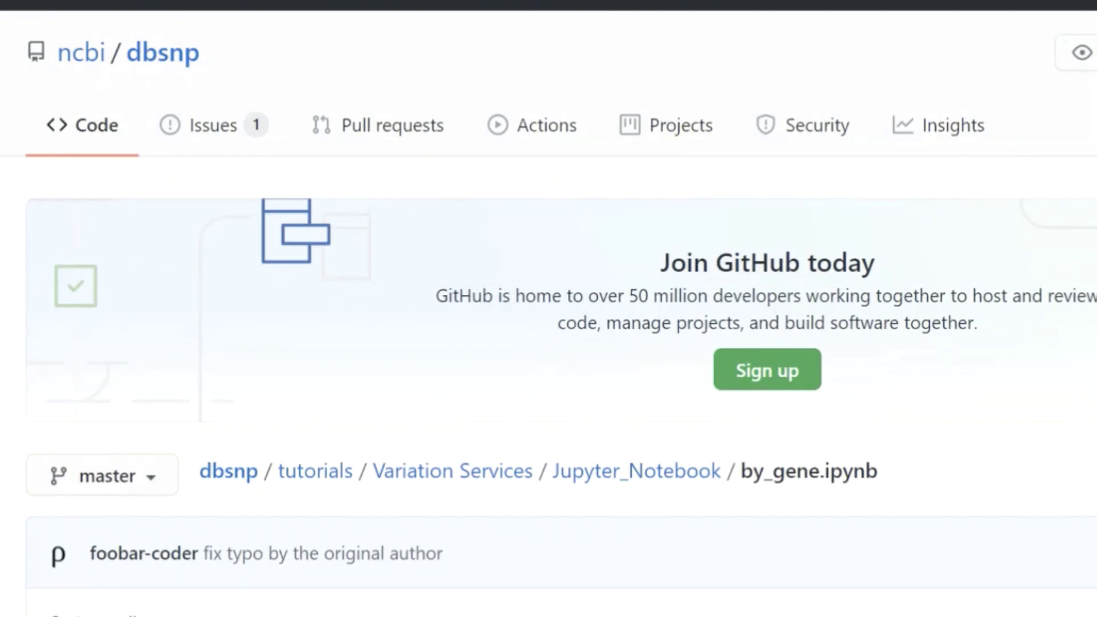
- Go up to the Jupyter_Notebook folder and scroll its README to the ALFA notebooks list
scroll(549, 308, down, 15)
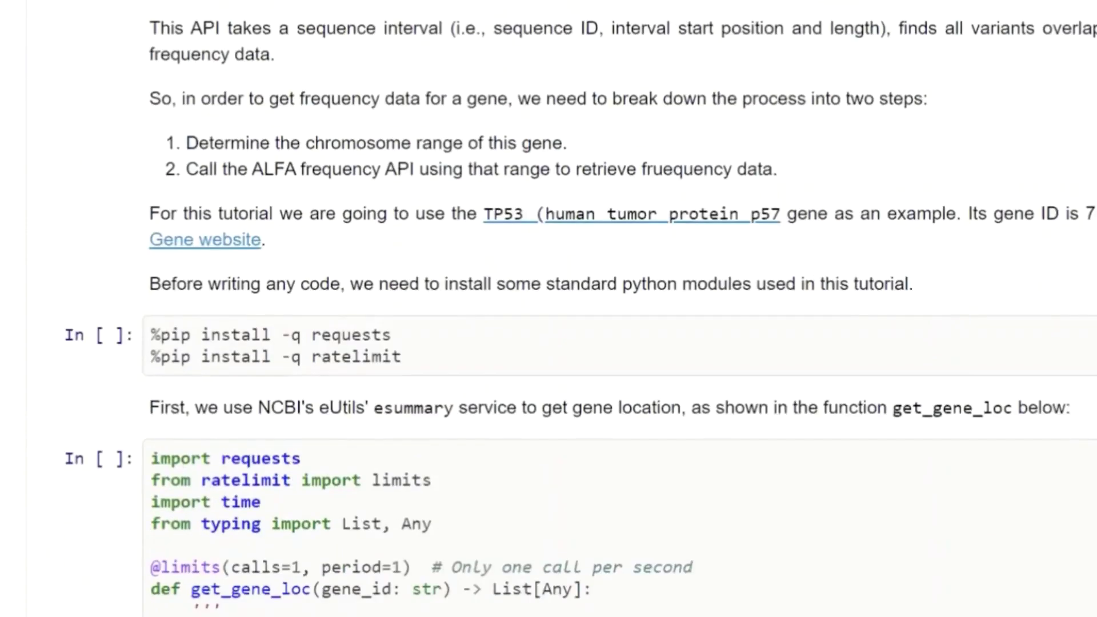
scroll(548, 308, up, 20)
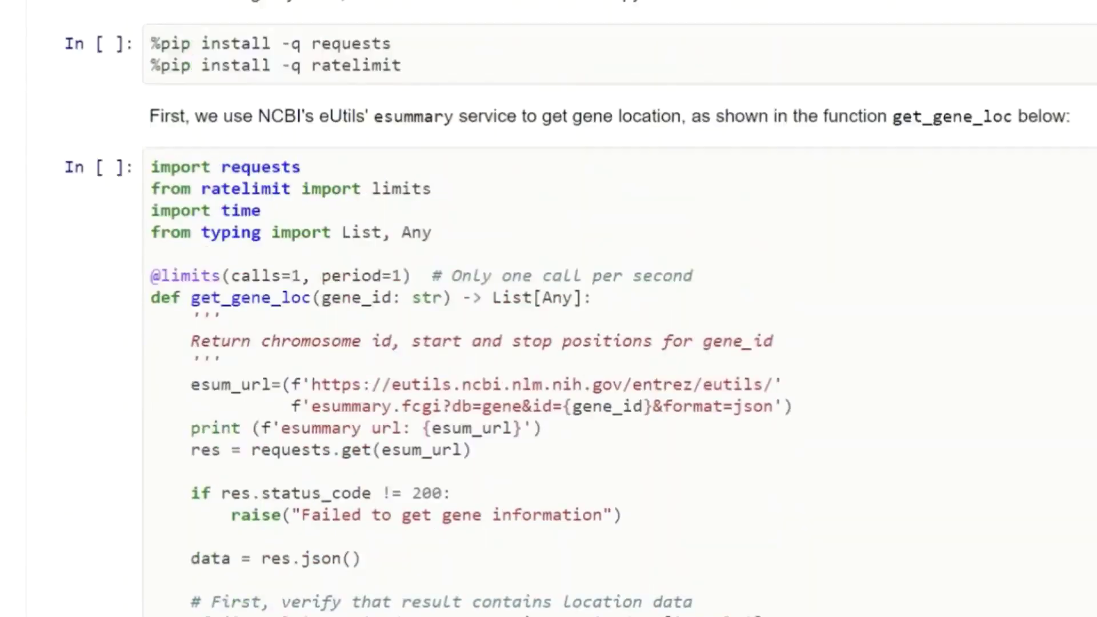
scroll(548, 309, up, 8)
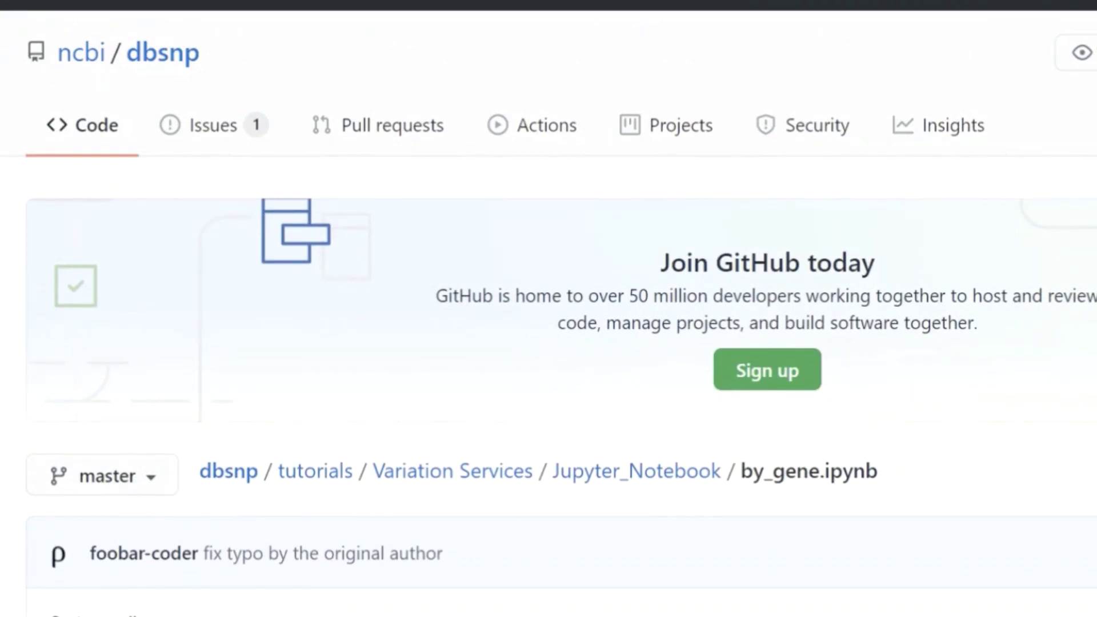
click(664, 483)
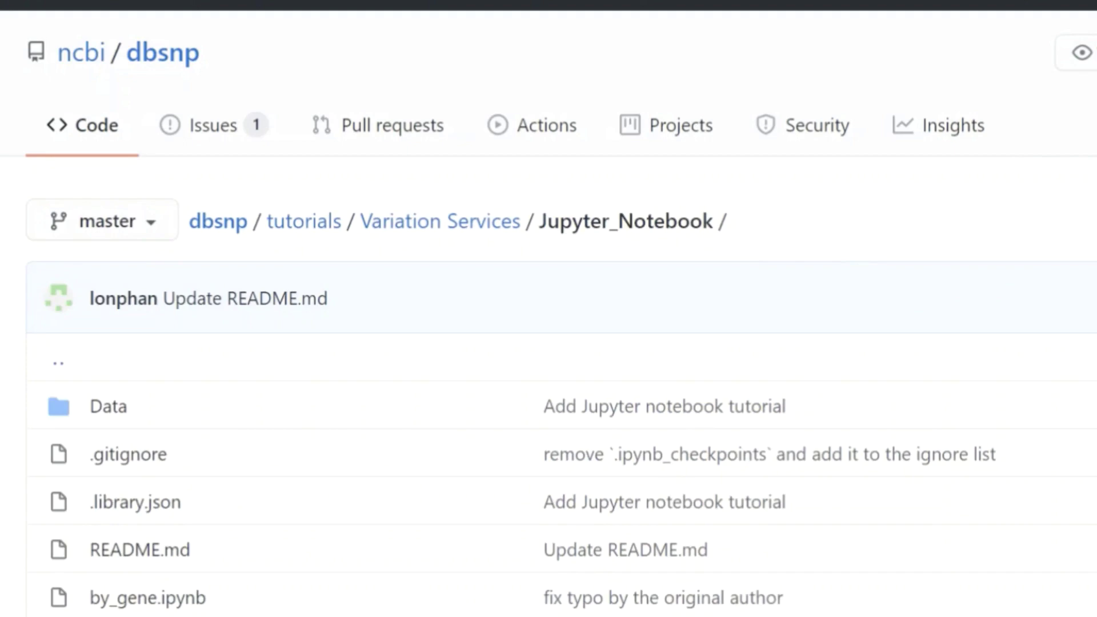
scroll(662, 486, down, 20)
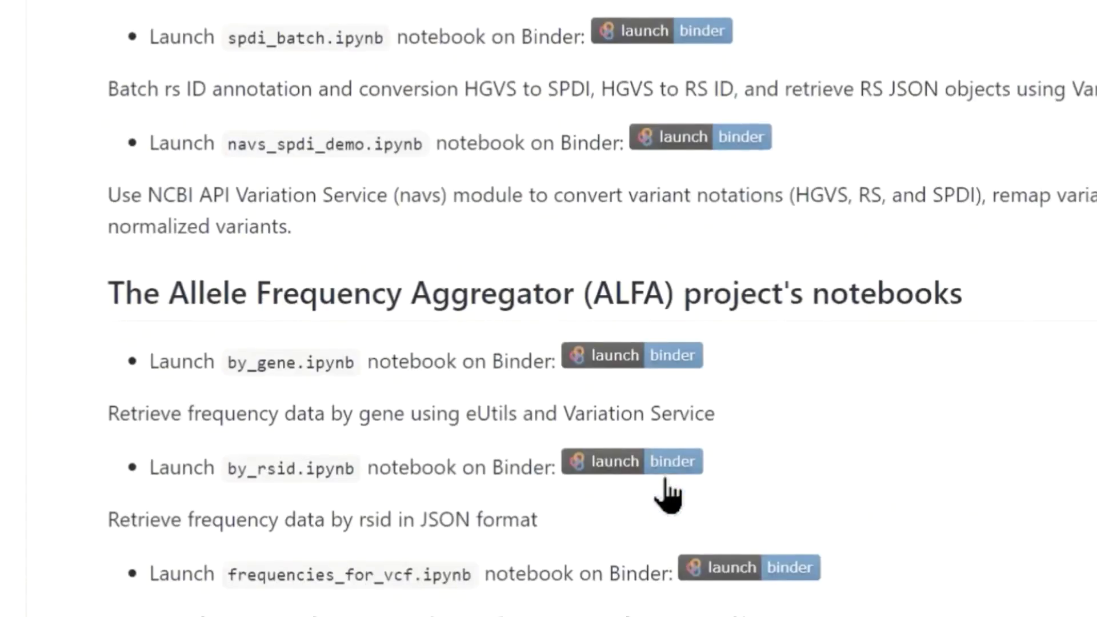
scroll(668, 494, down, 4)
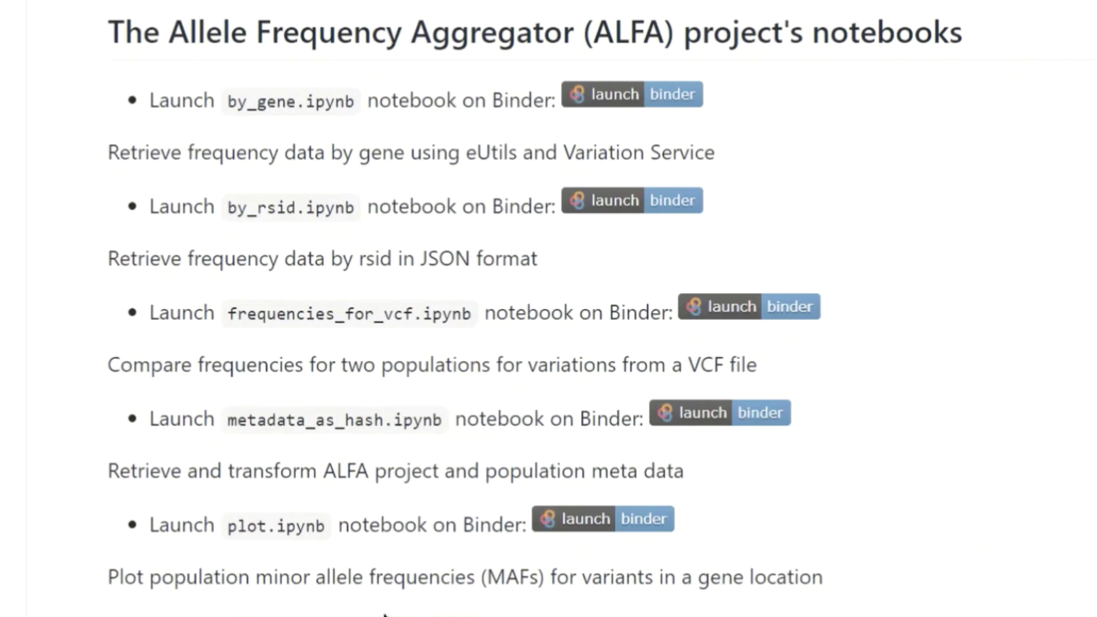
scroll(271, 534, down, 1)
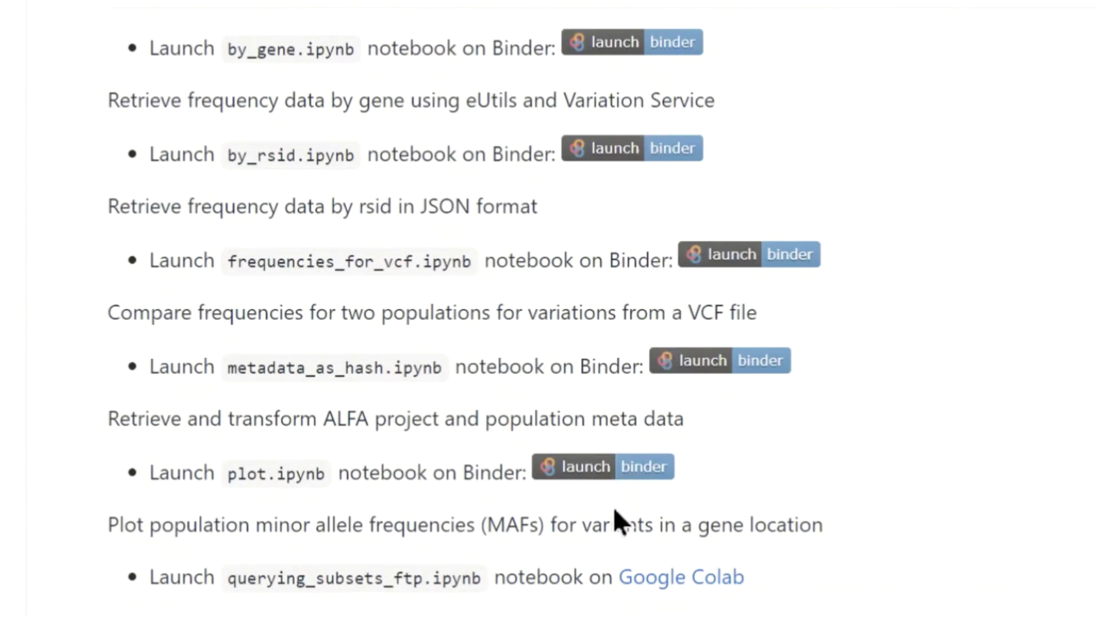
- Launch by_gene.ipynb on Binder and scroll past get_gene_loc to the TP53 gene_id '7157' cell
click(630, 45)
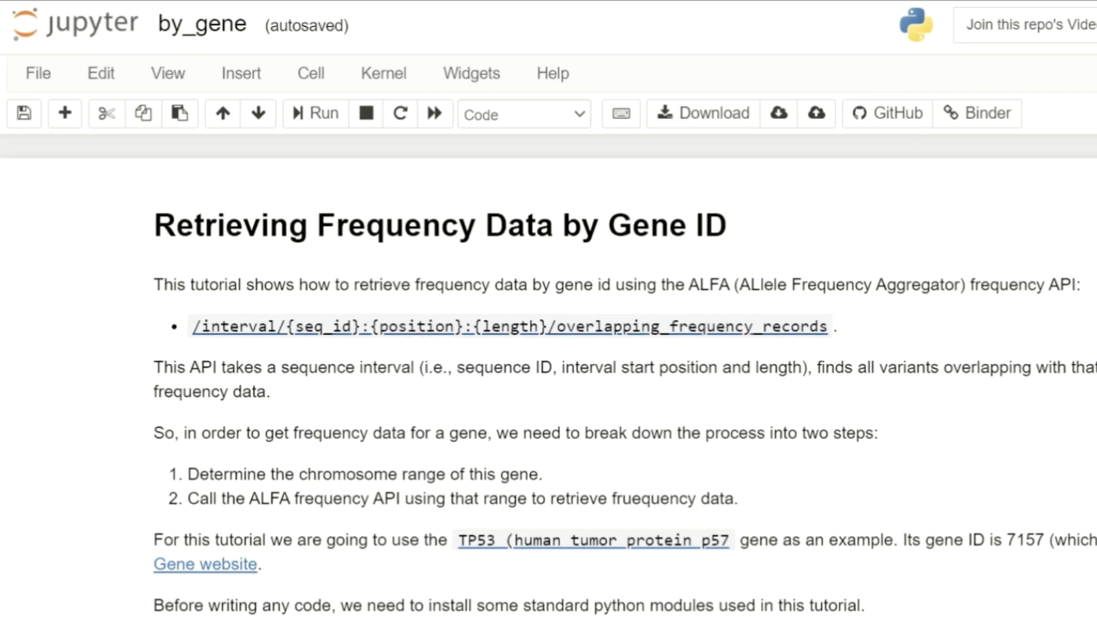
scroll(548, 375, down, 8)
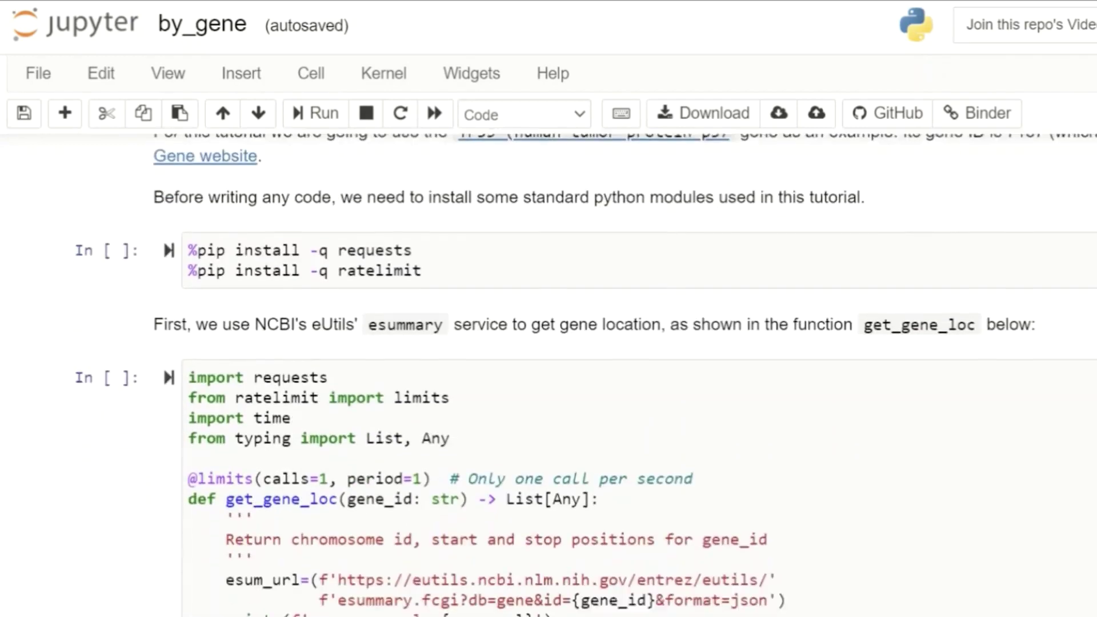
scroll(380, 401, down, 2)
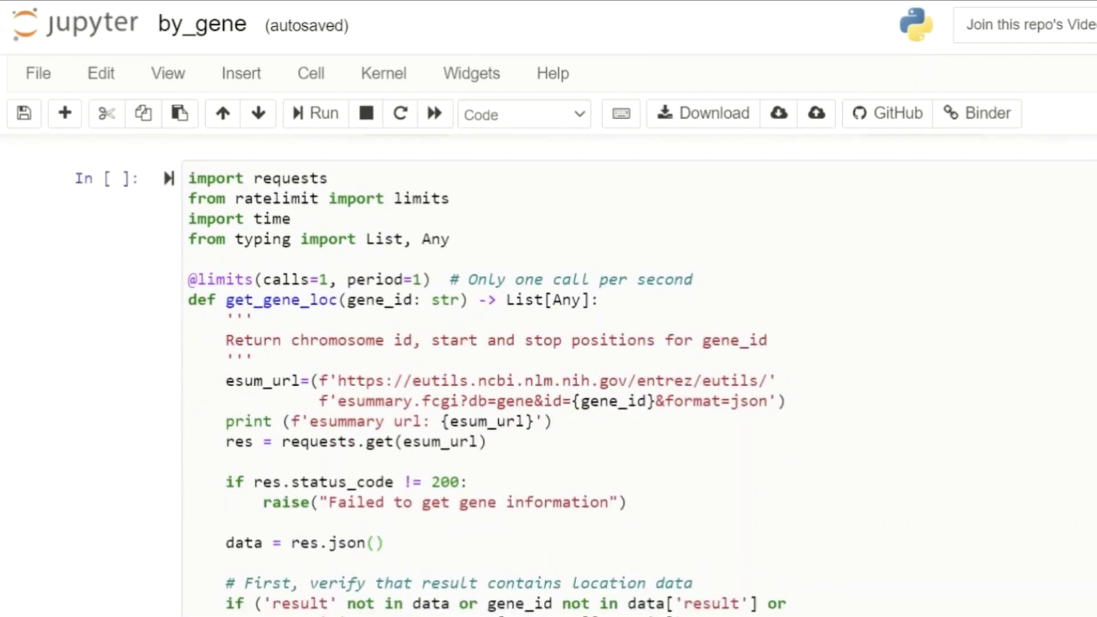
double_click(281, 300)
scroll(365, 360, down, 12)
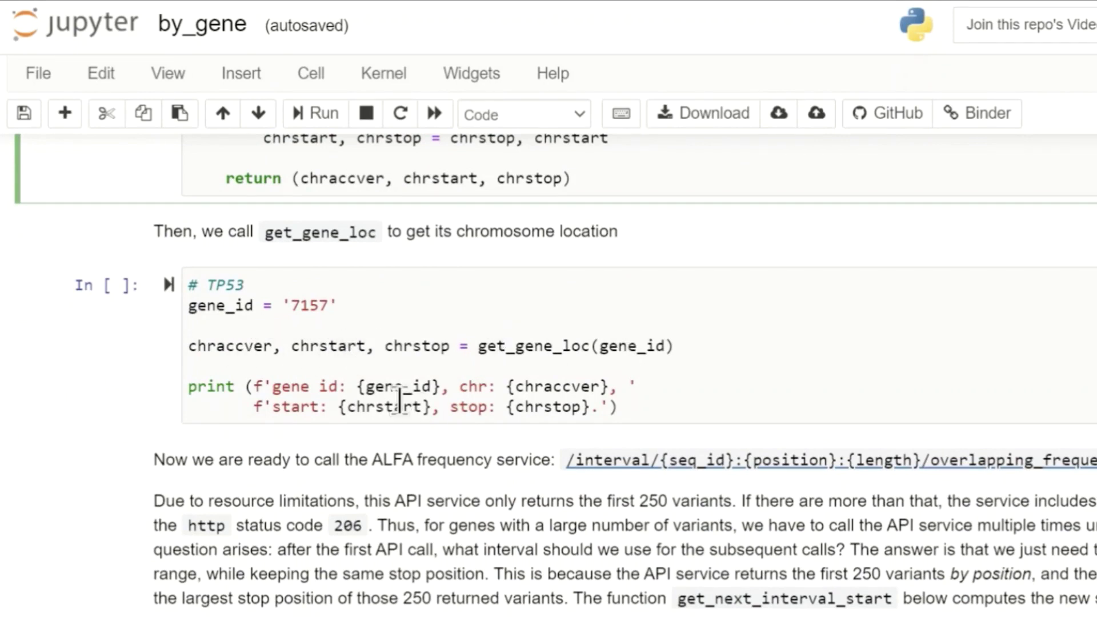
- Run the TP53 lookup (NC_000017.11, 7668401–7687549) and the get_freq_by_interval definition cell
click(169, 286)
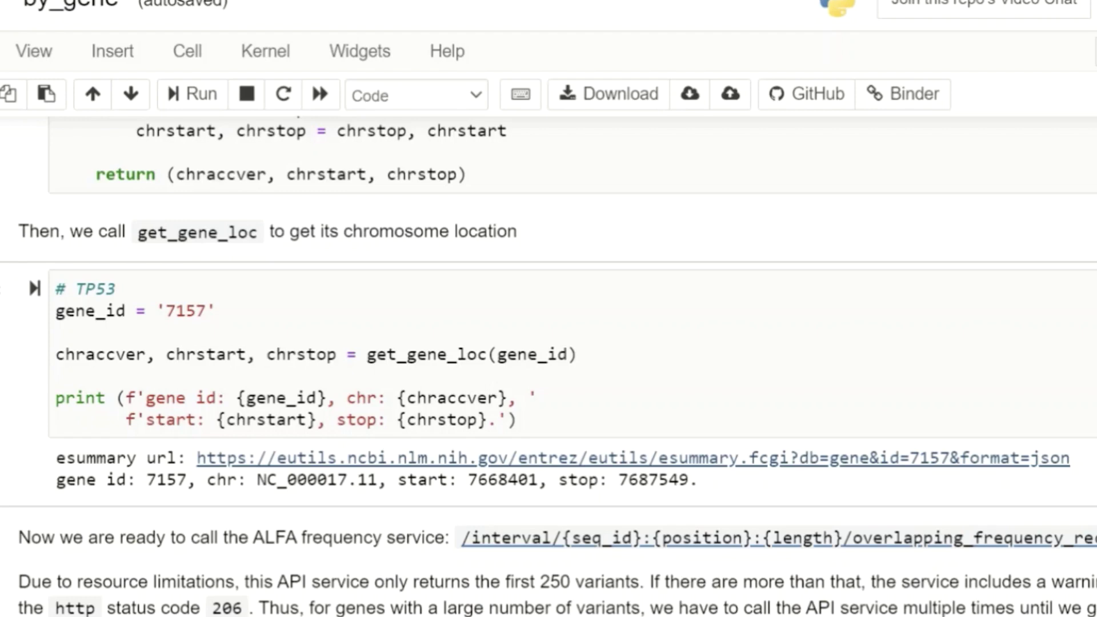
key(shift+Return)
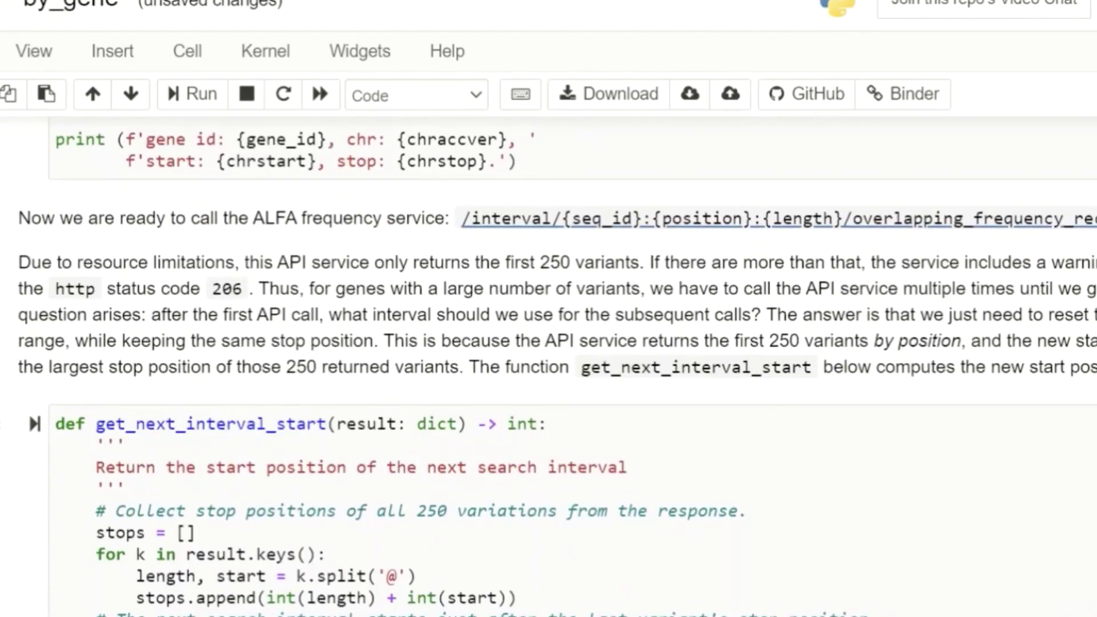
scroll(54, 331, down, 2)
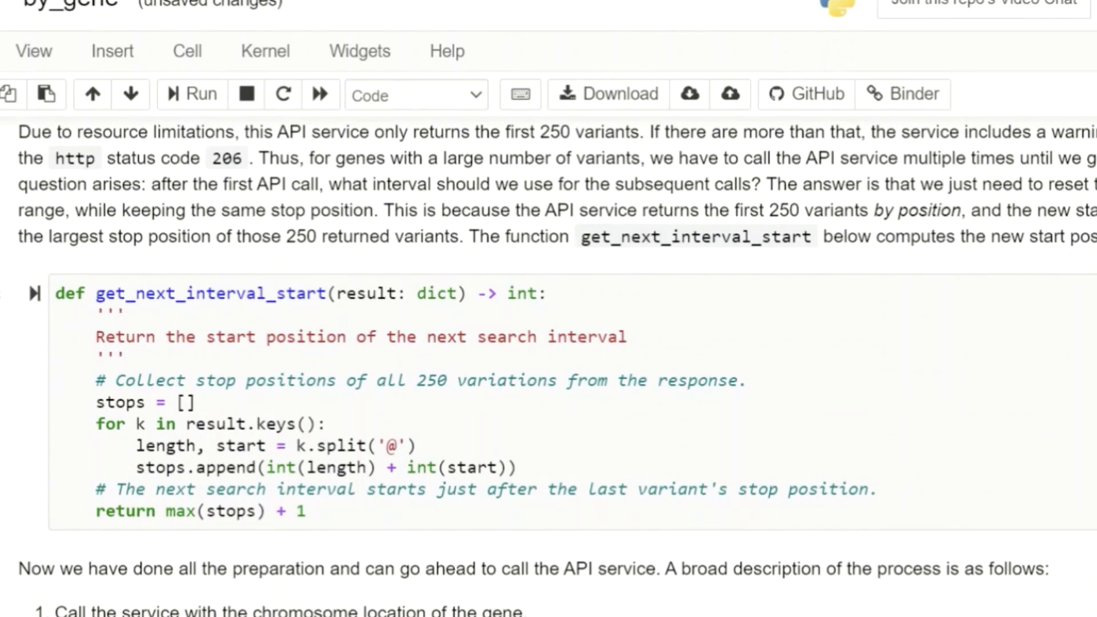
scroll(34, 301, down, 8)
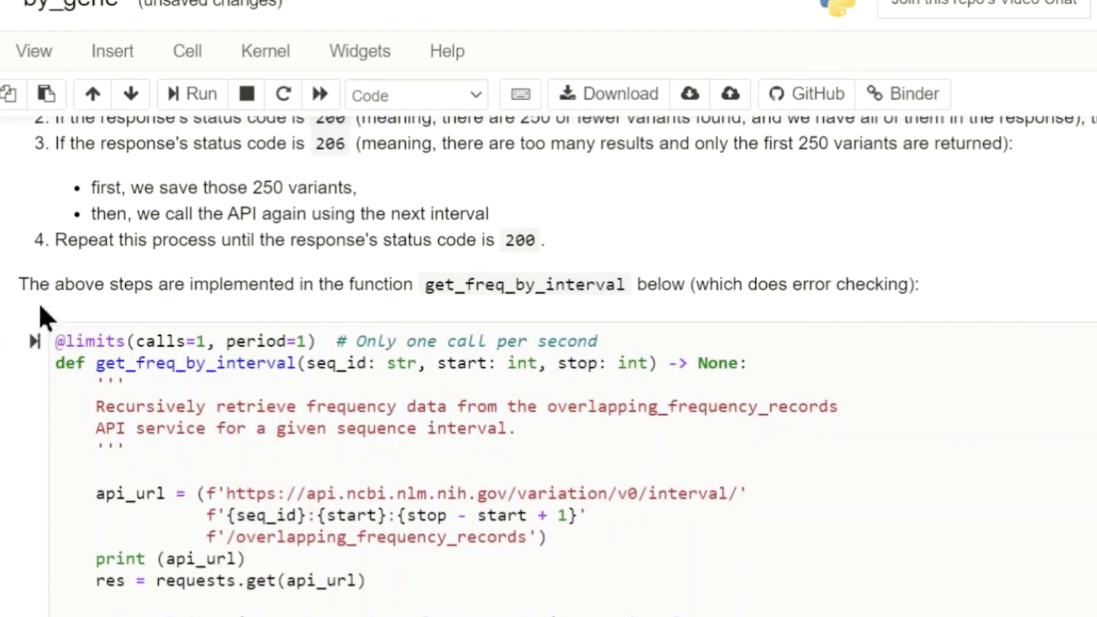
scroll(41, 319, down, 2)
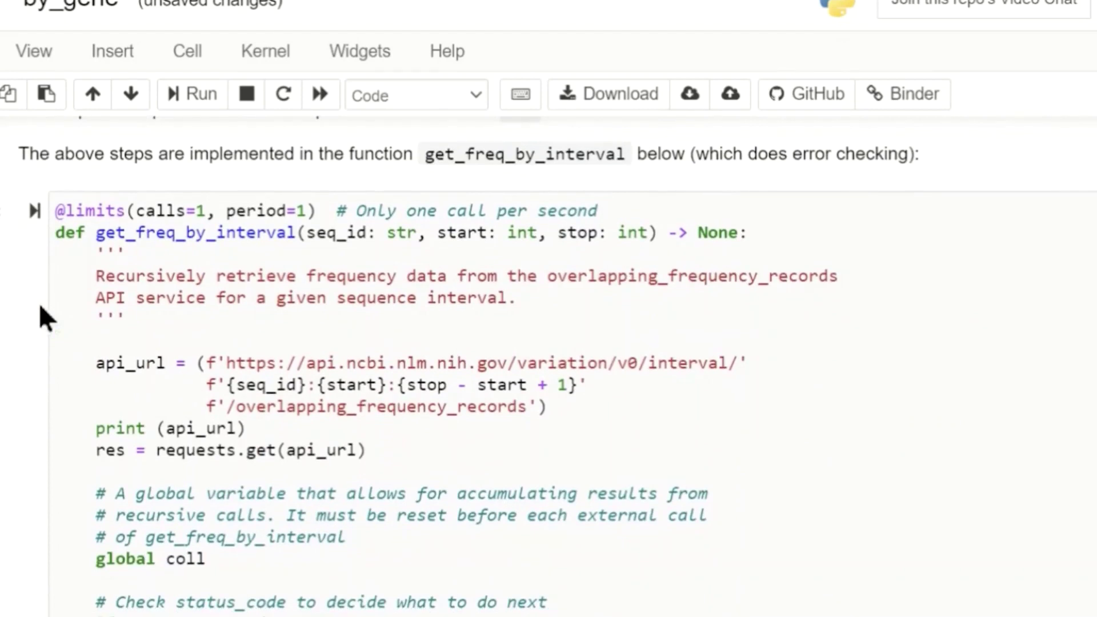
click(27, 217)
scroll(26, 231, down, 11)
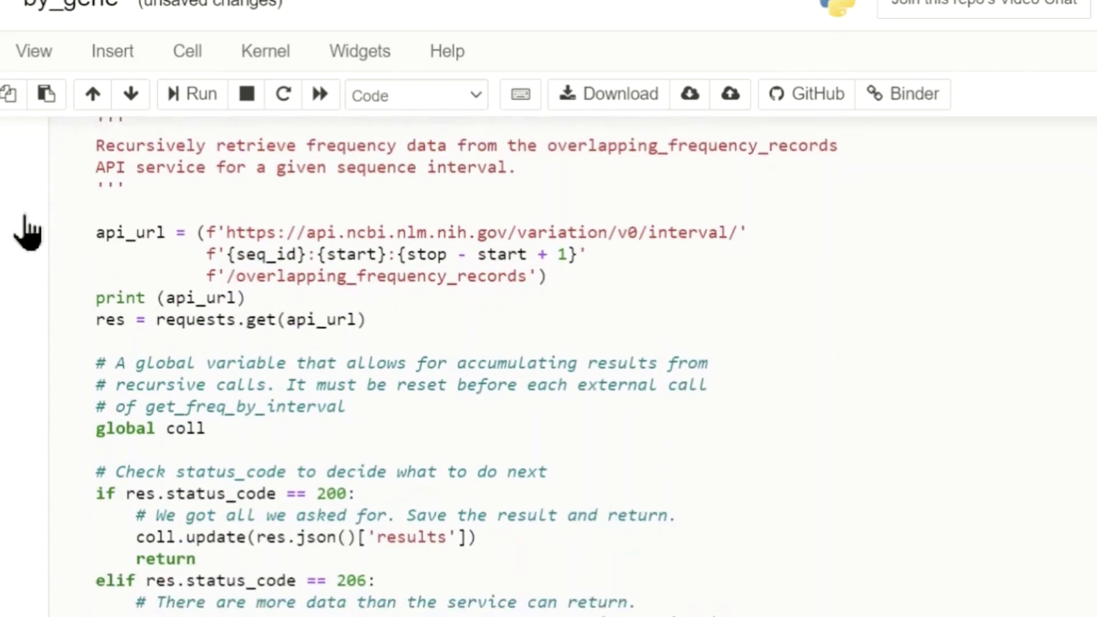
scroll(26, 231, down, 2)
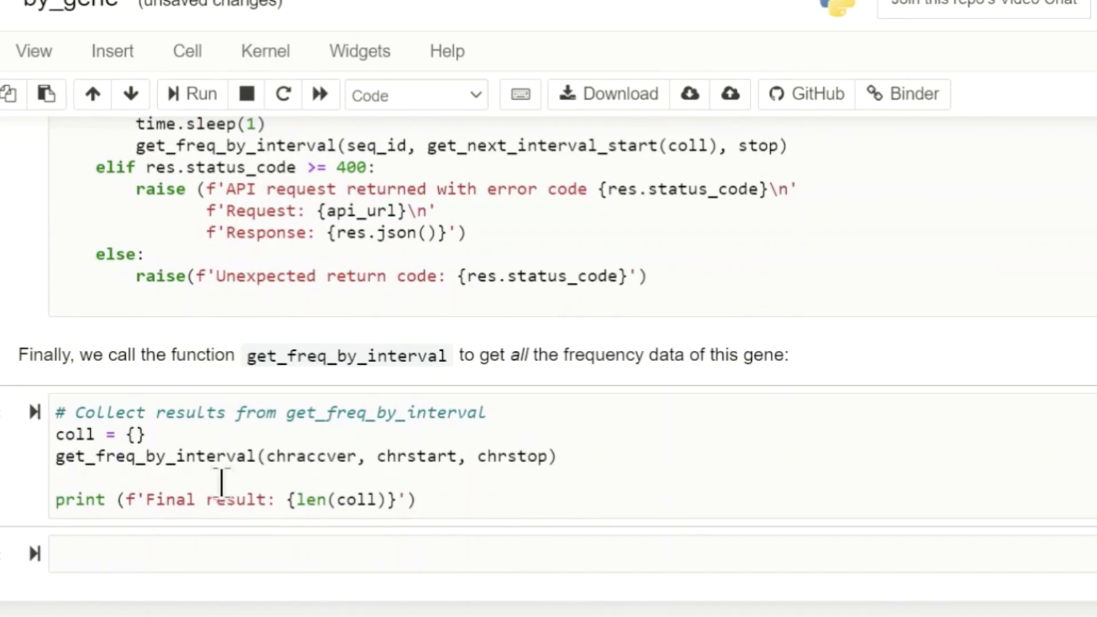
- Run the collect-results cell over the TP53 interval and review the output, ending at 1578 results
click(27, 422)
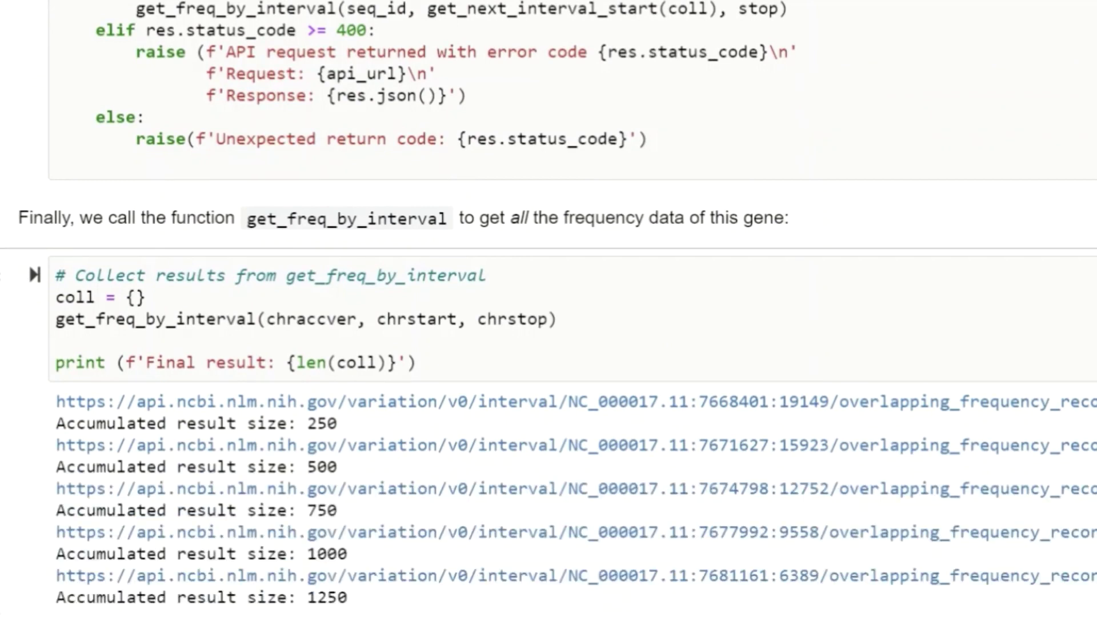
scroll(27, 294, down, 2)
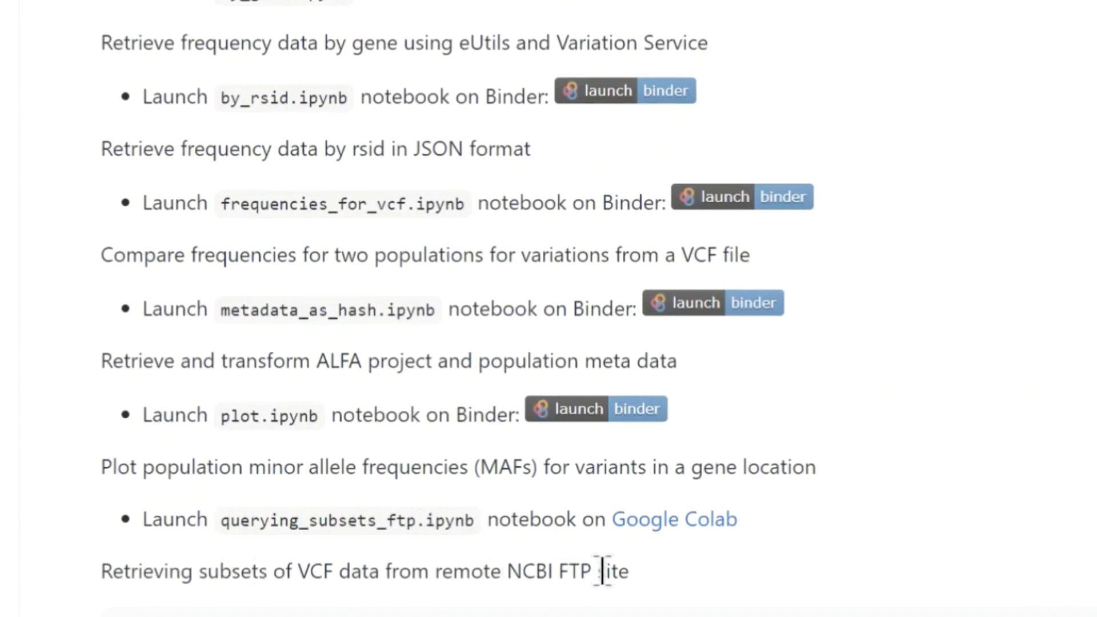
- Launch querying_subsets_ftp.ipynb in Google Colab from the README's ALFA notebooks list
scroll(126, 594, up, 1)
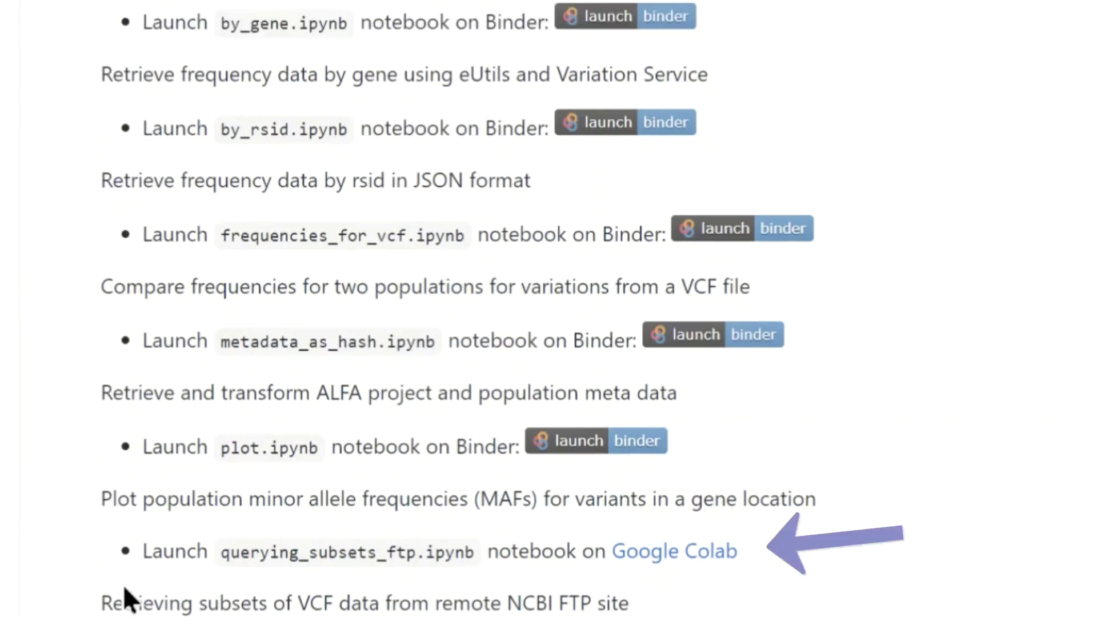
click(693, 566)
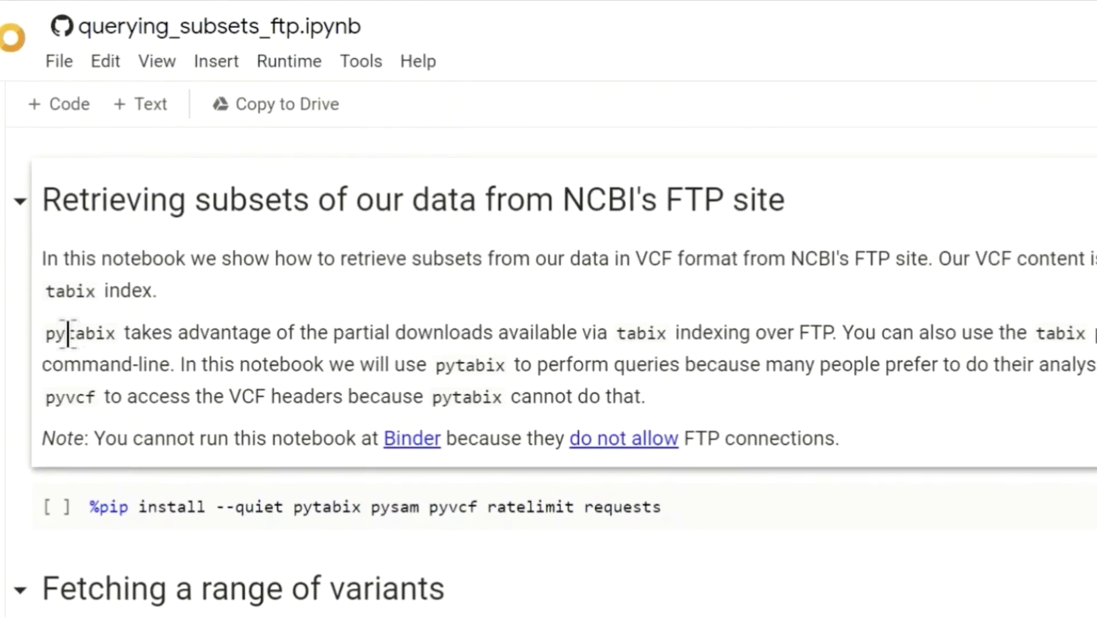
- Run the tabix FTP query cell despite the GitHub warning, returning rs4970382 (T>C) at 905373
scroll(68, 333, down, 2)
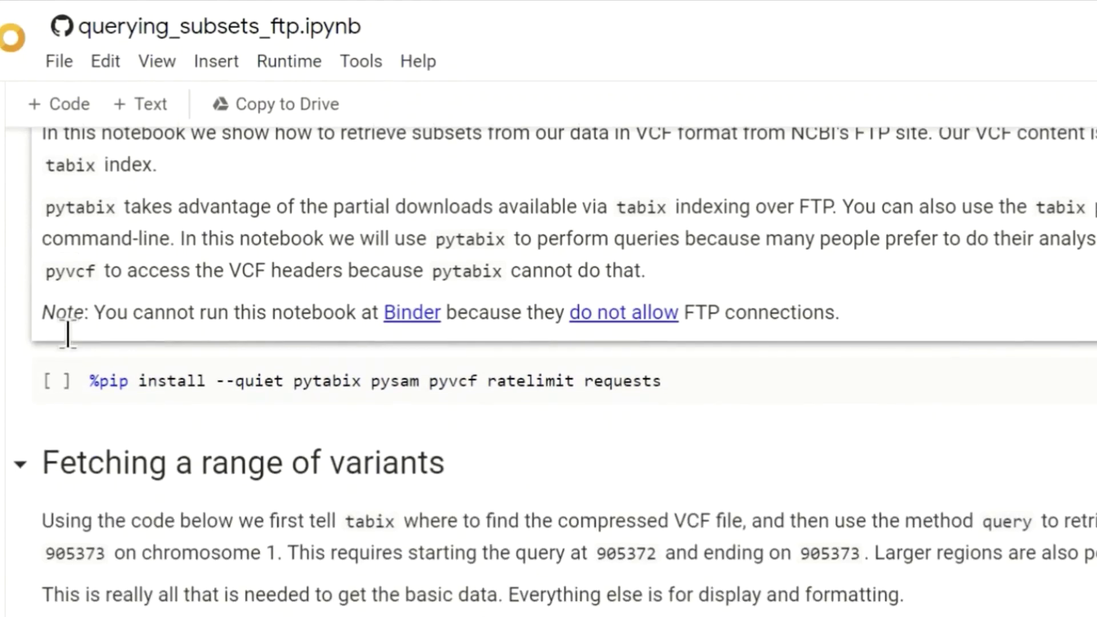
scroll(67, 333, down, 6)
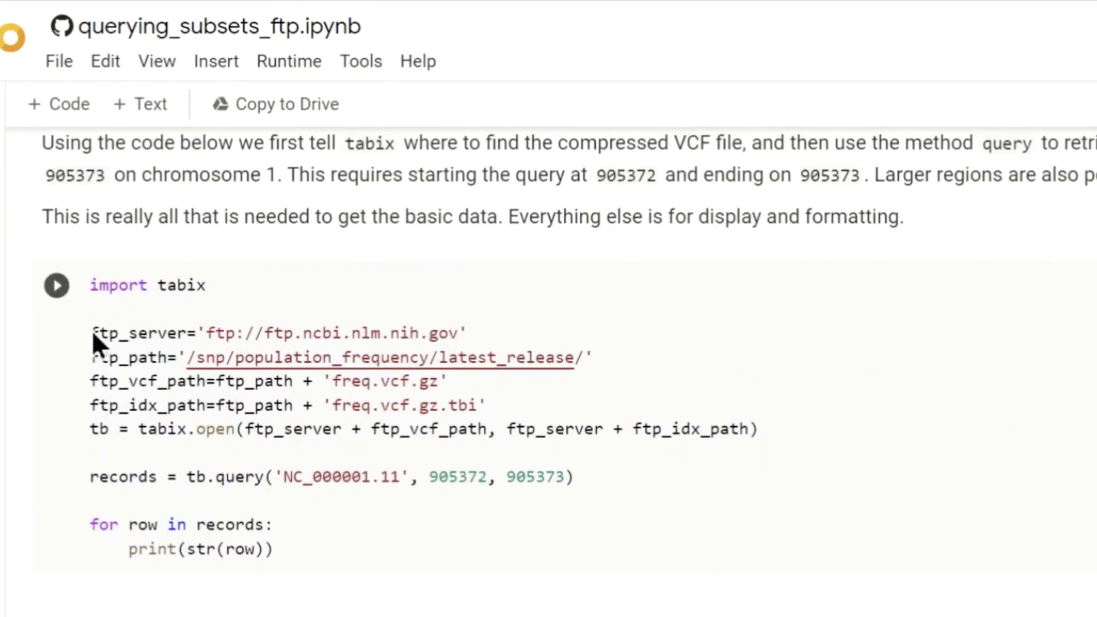
drag(91, 330, 494, 403)
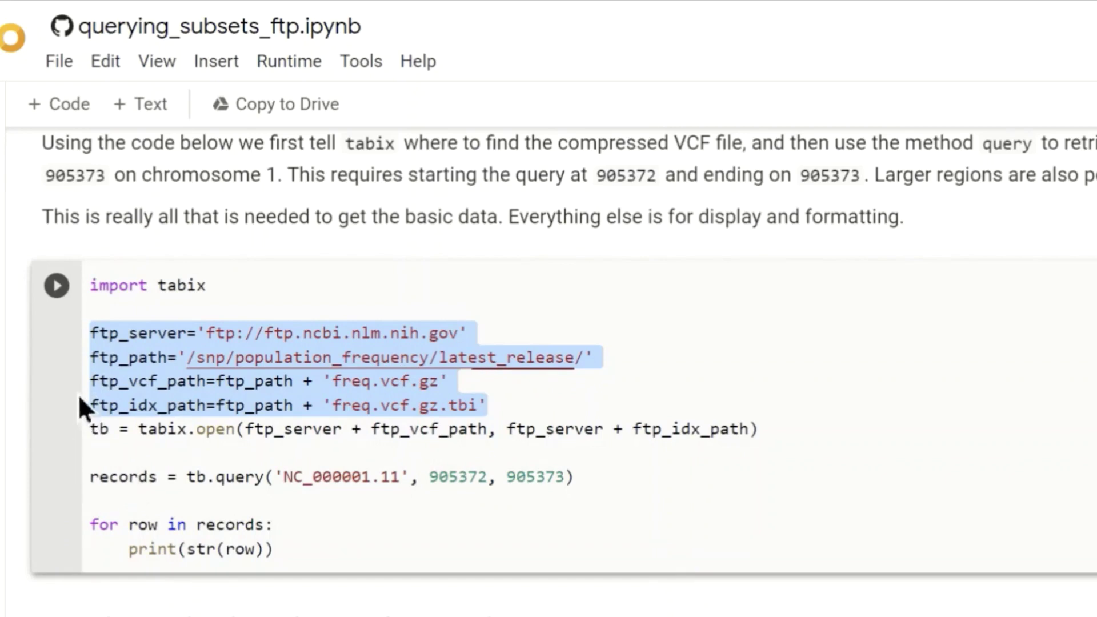
click(55, 286)
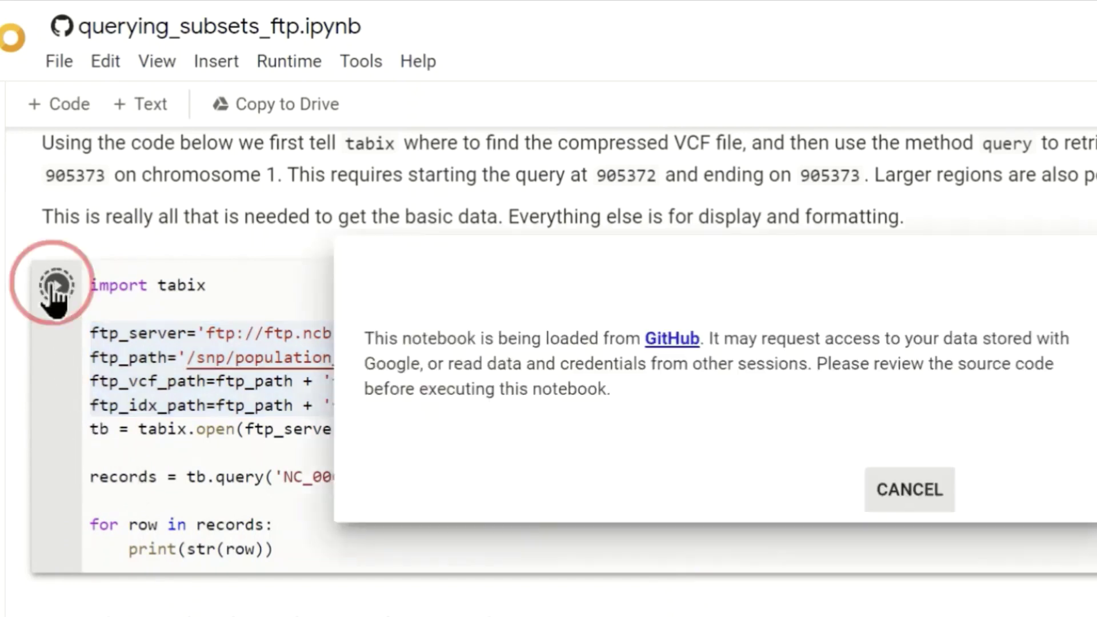
click(1021, 492)
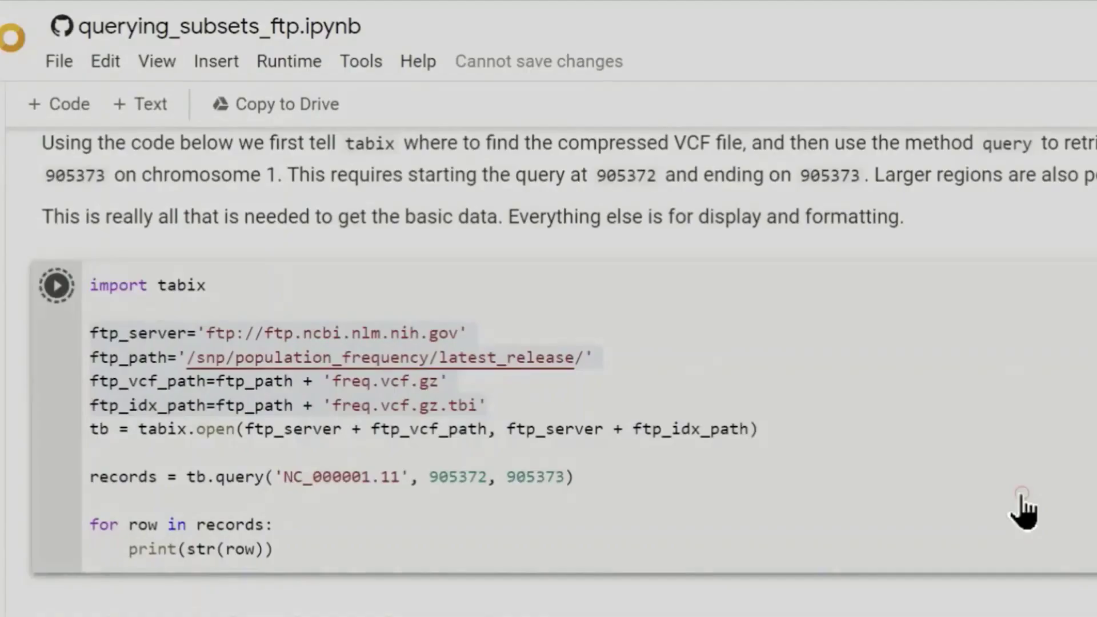
scroll(49, 350, down, 2)
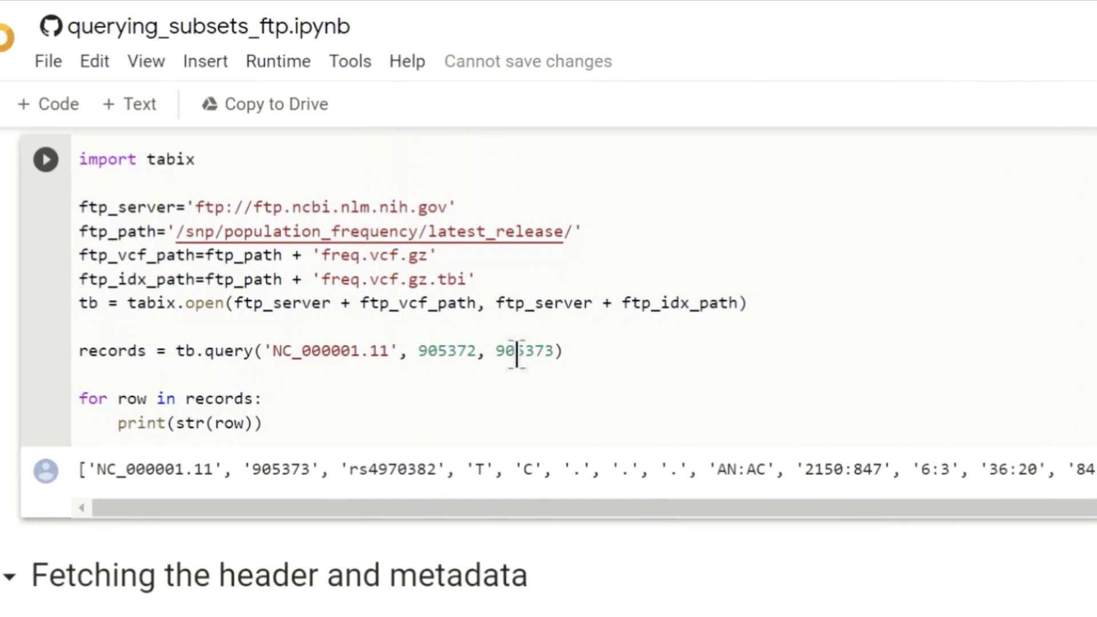
- Change the tb.query end from 905373 to 905473 and rerun, reviewing the many returned records
click(532, 353)
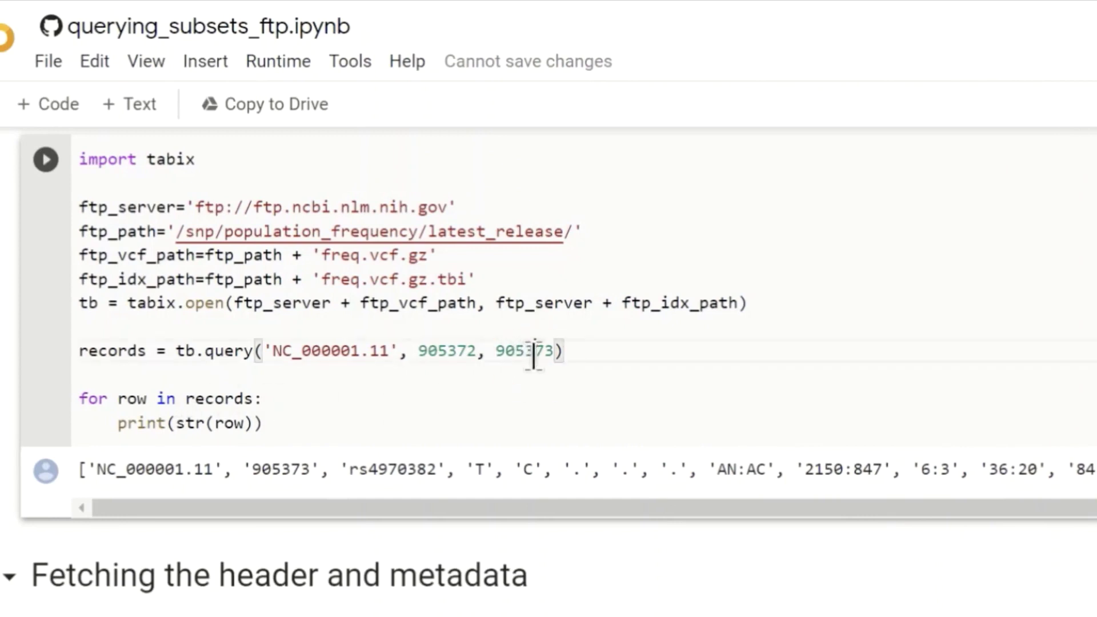
key(BackSpace)
text(4)
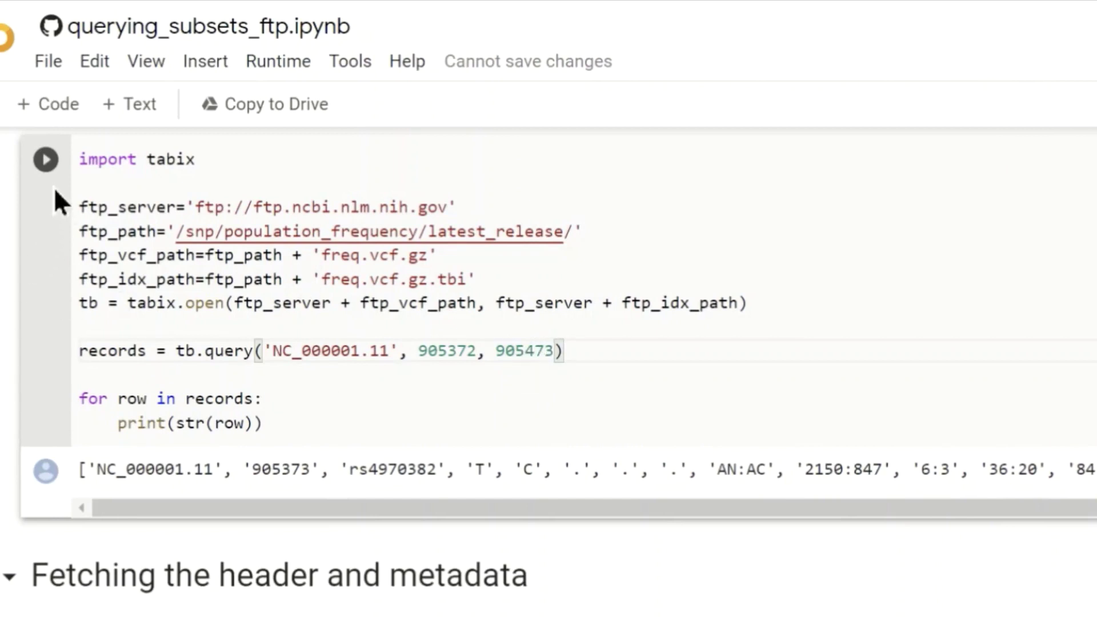
click(46, 162)
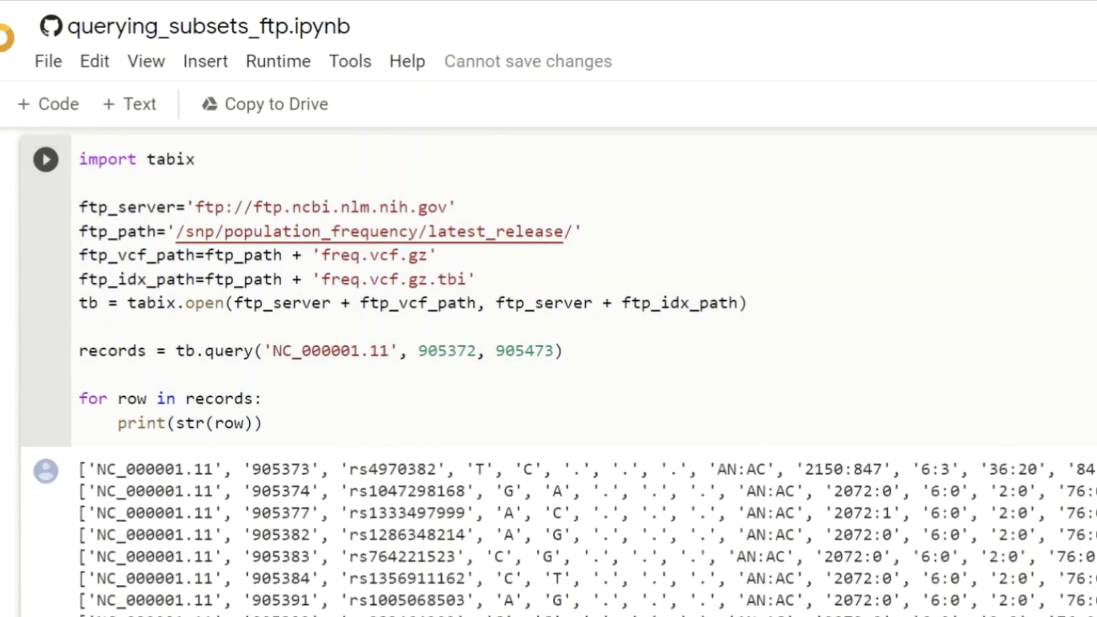
scroll(50, 186, down, 4)
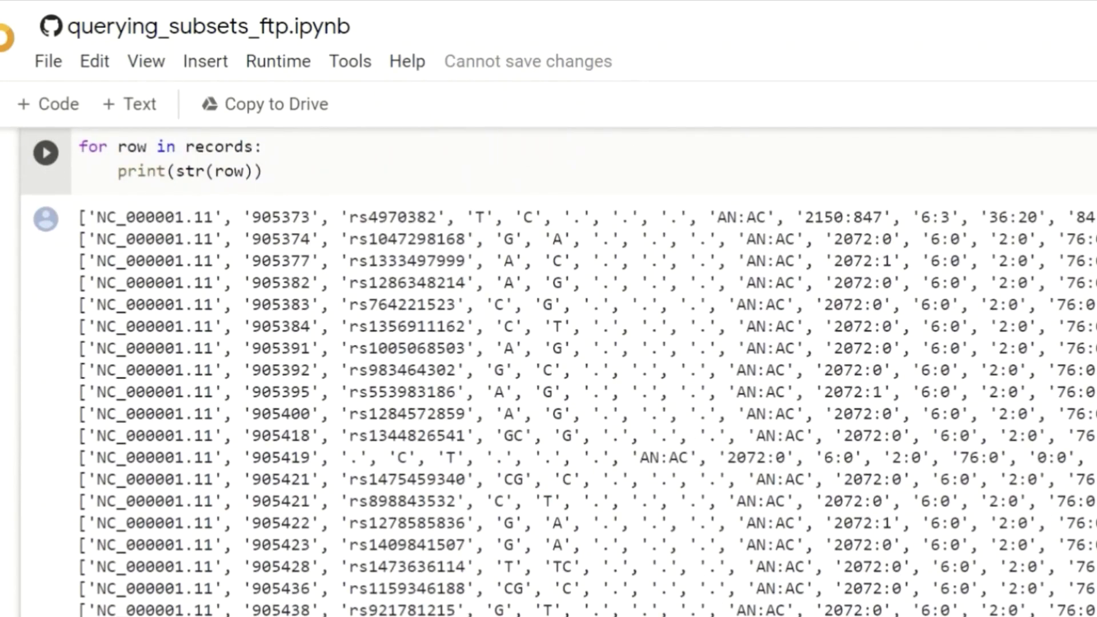
scroll(49, 186, down, 4)
scroll(8, 374, up, 1)
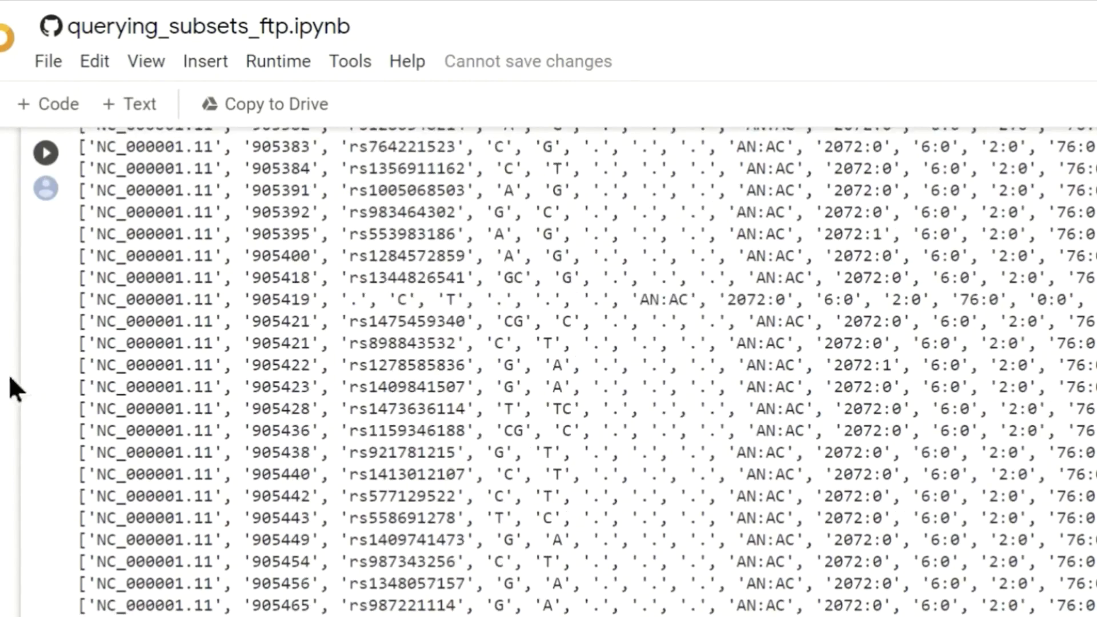
scroll(8, 374, down, 2)
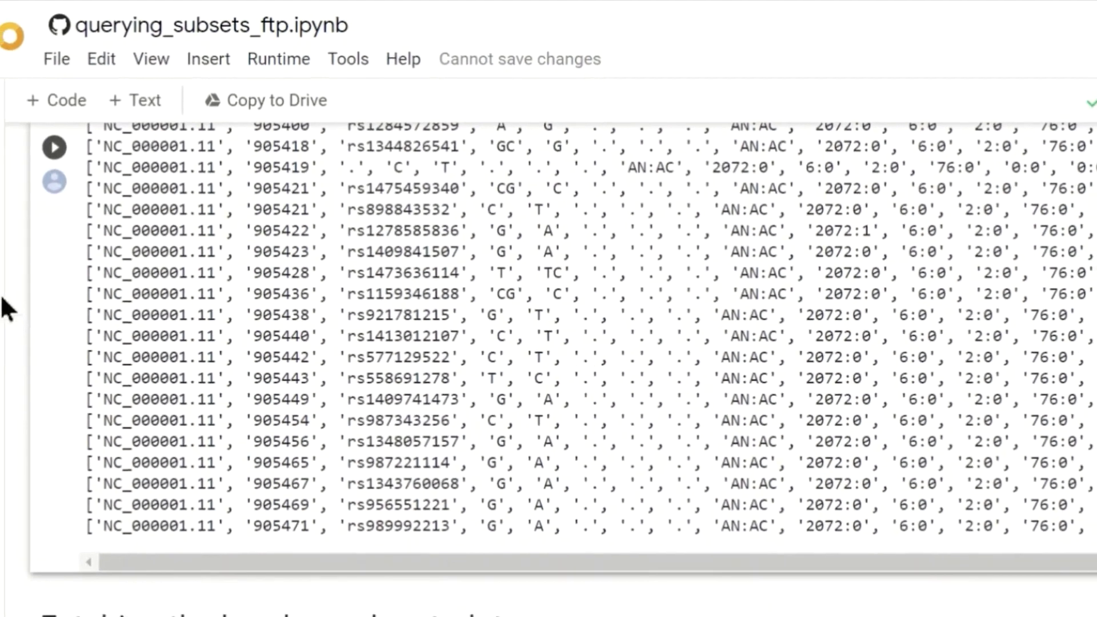